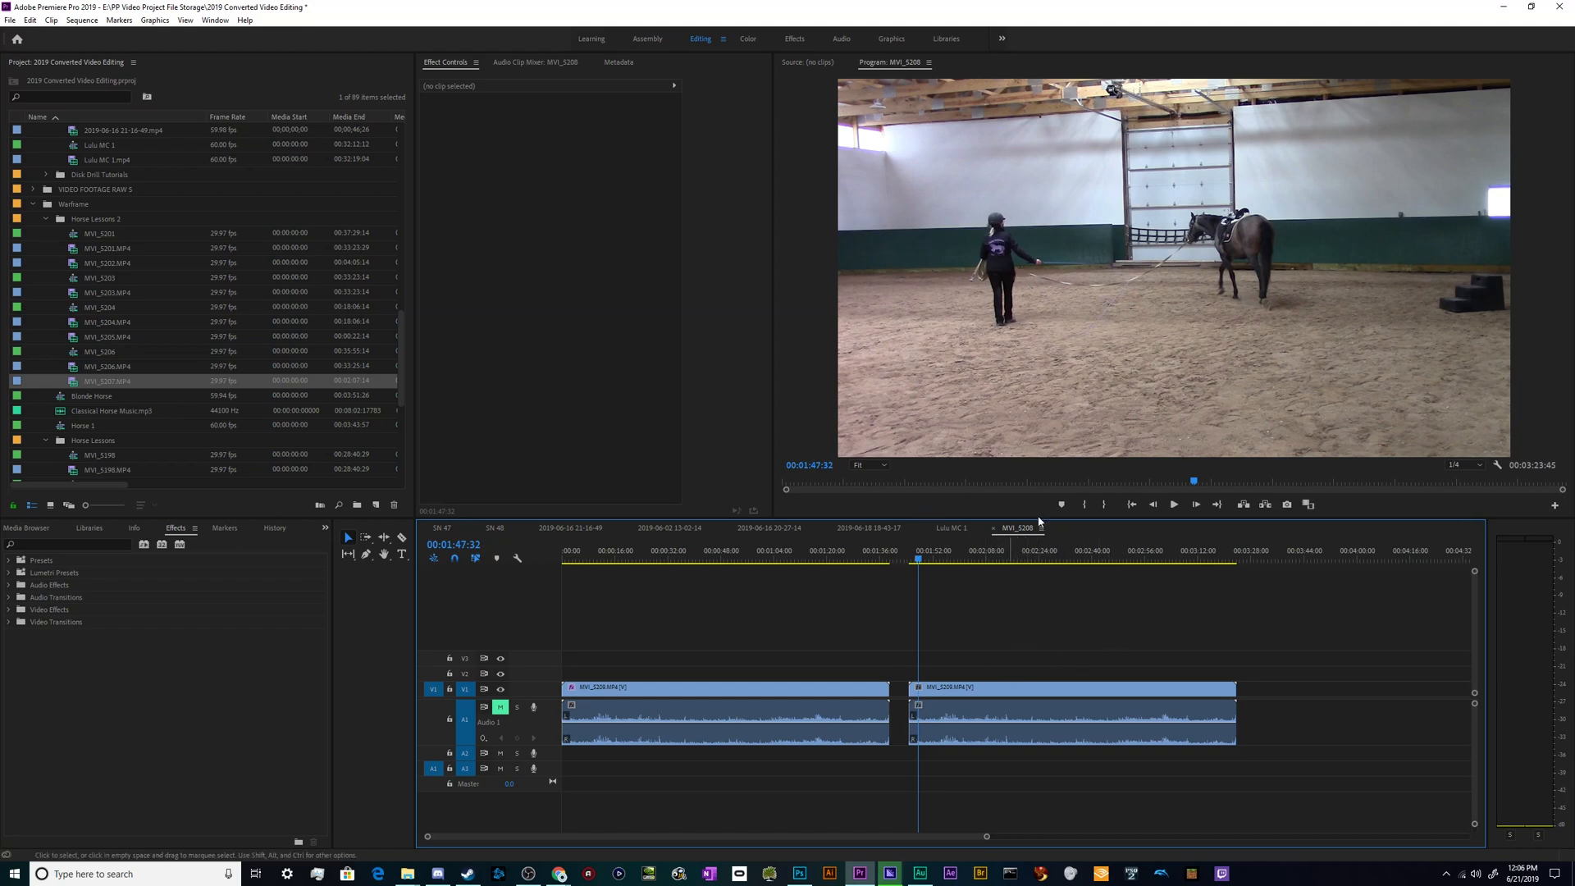
- Play back the second clip of the MVI_5208 sequence from 00:01:47:32 to check the camera shake
{"action": "key", "text": "space"}
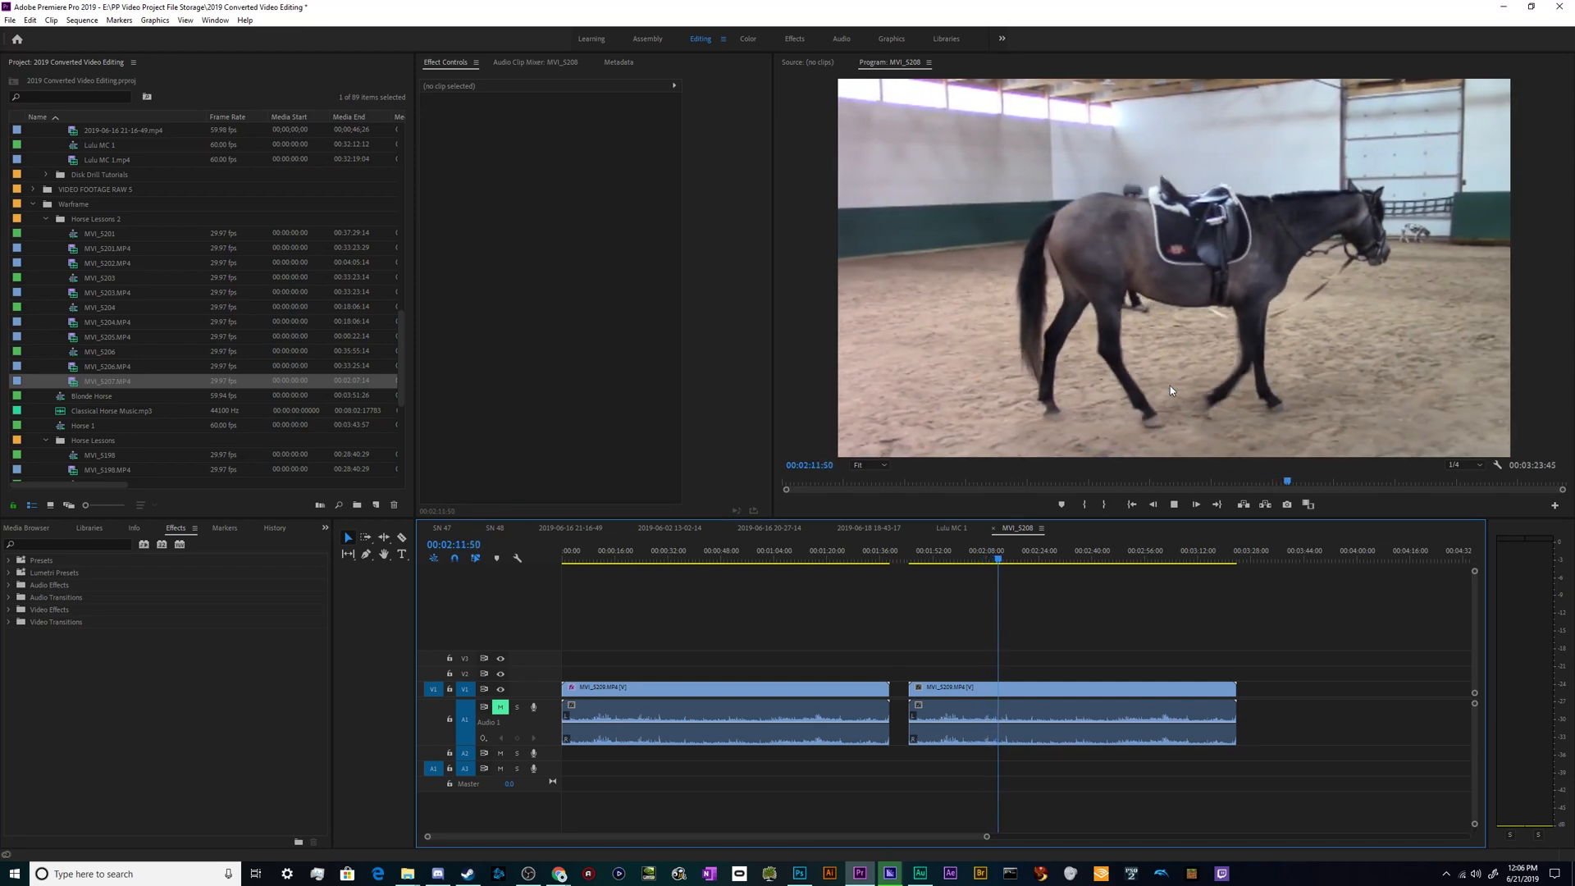
{"action": "key", "text": "space"}
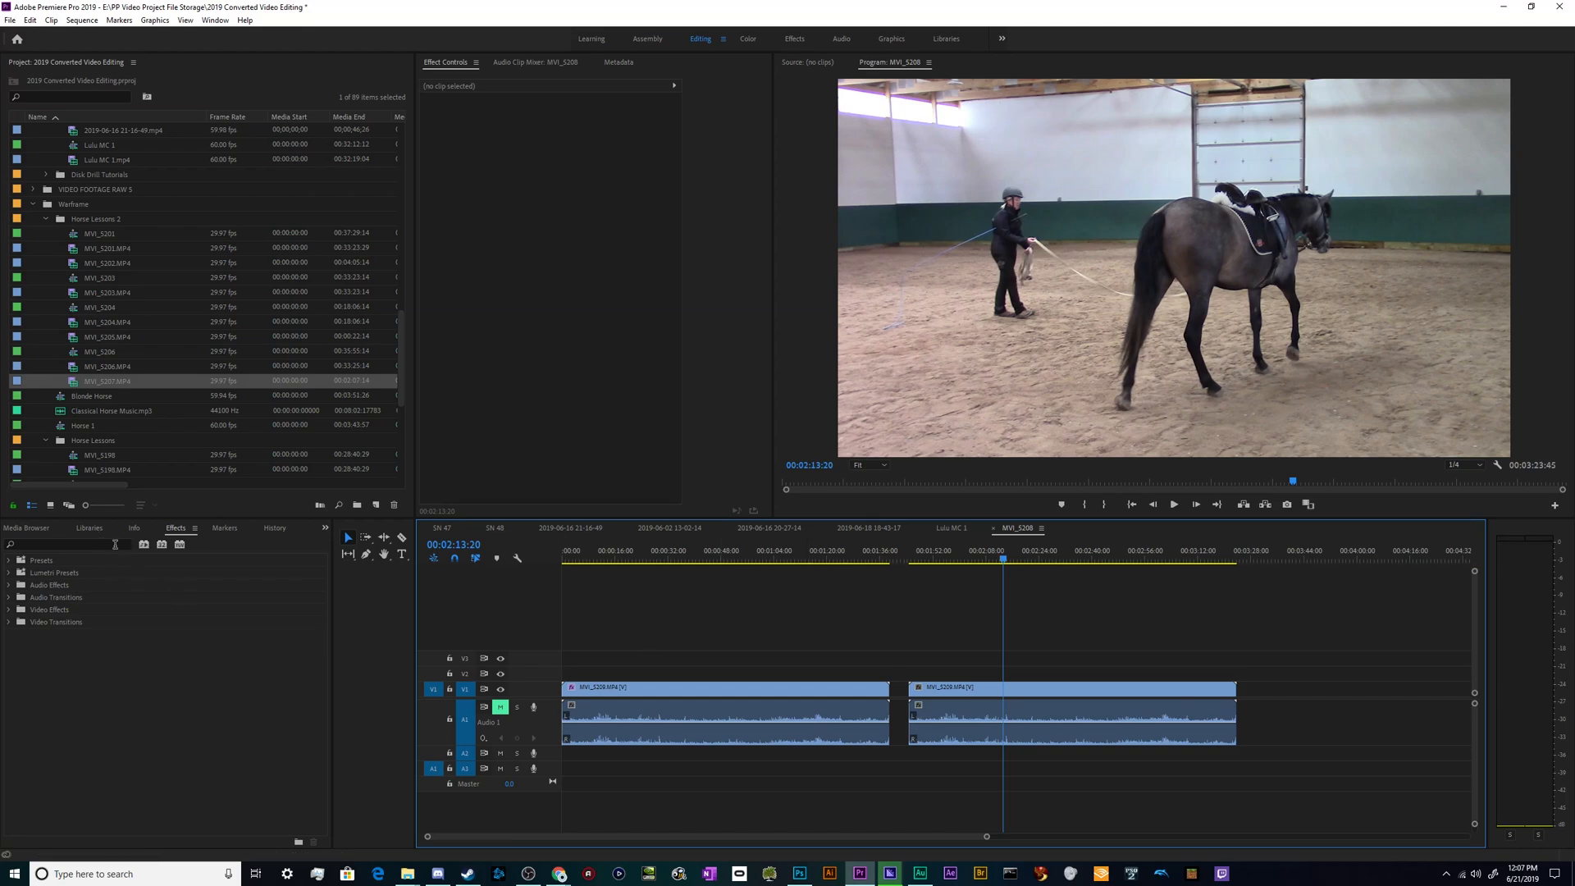
{"action": "left_click", "coordinate": [111, 545]}
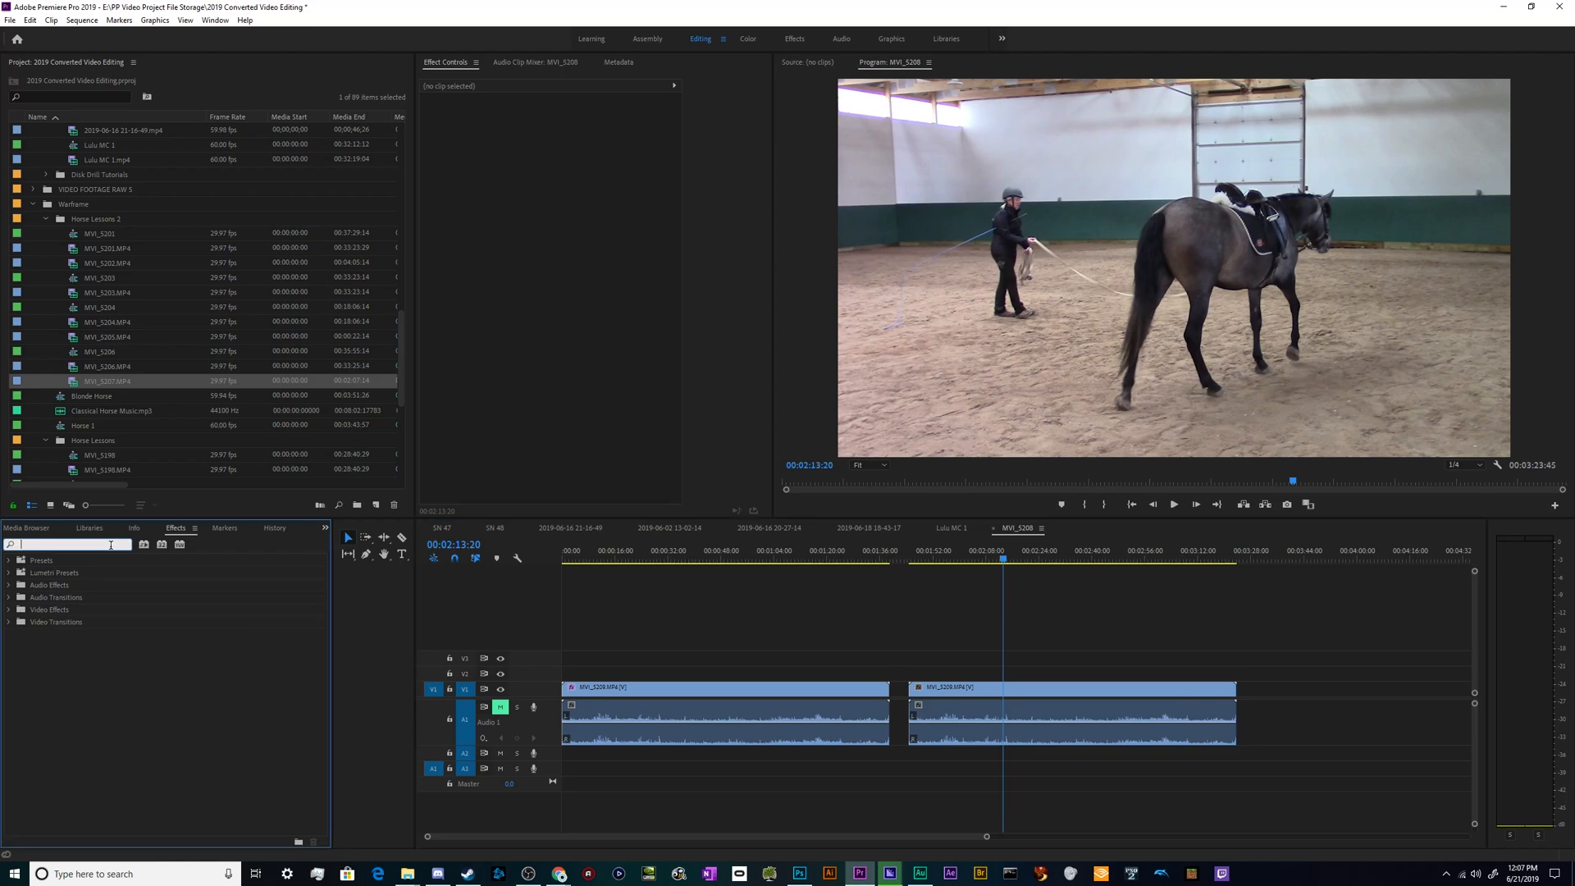
{"action": "left_click", "coordinate": [134, 644]}
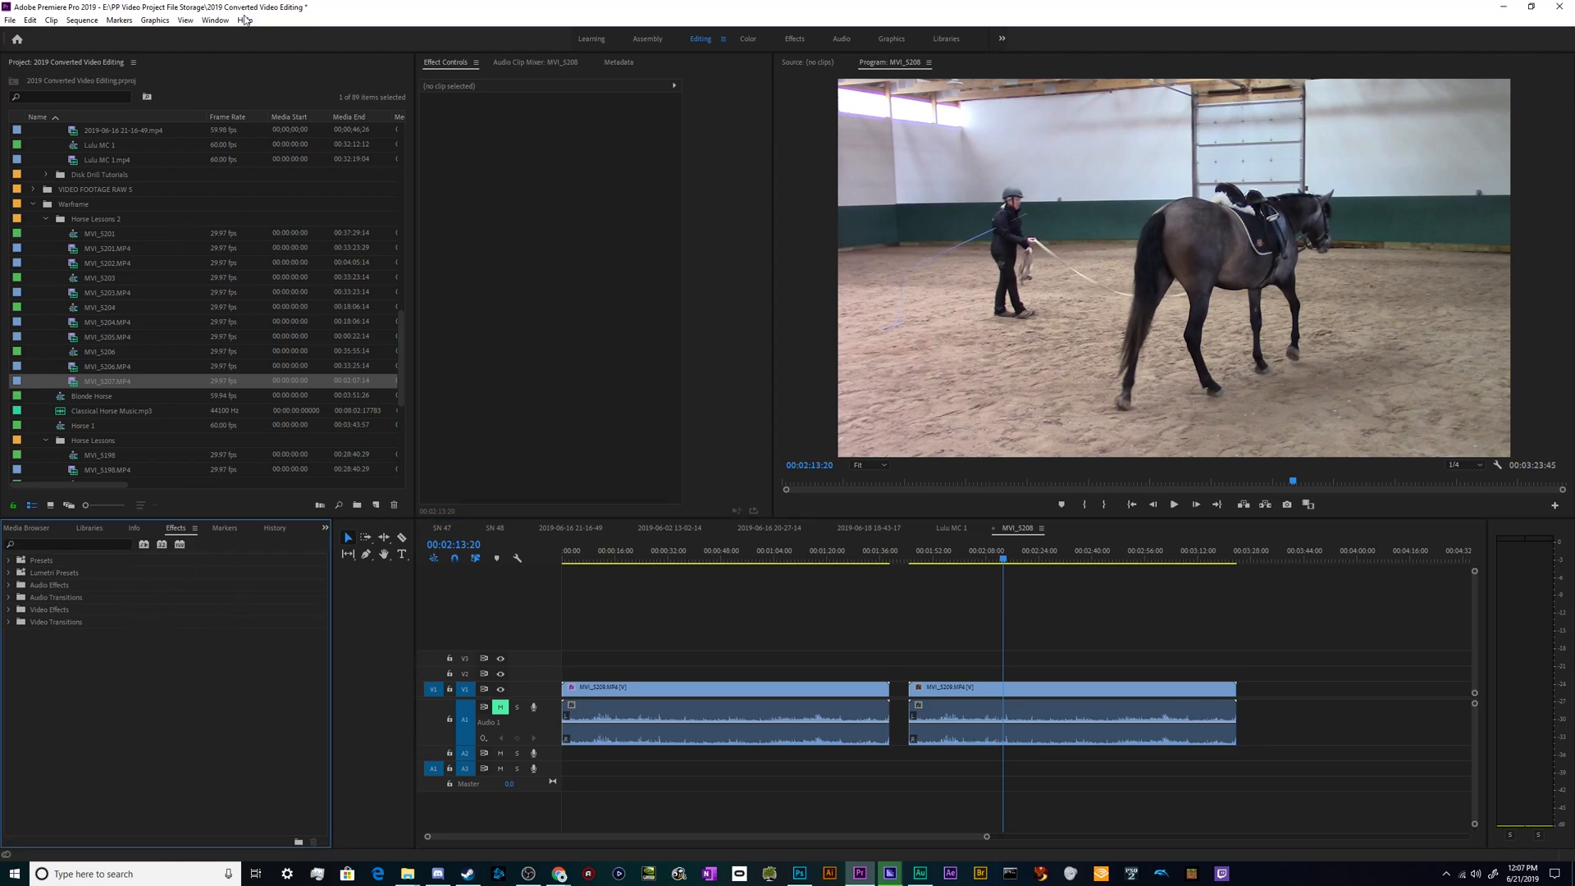
{"action": "left_click", "coordinate": [215, 21]}
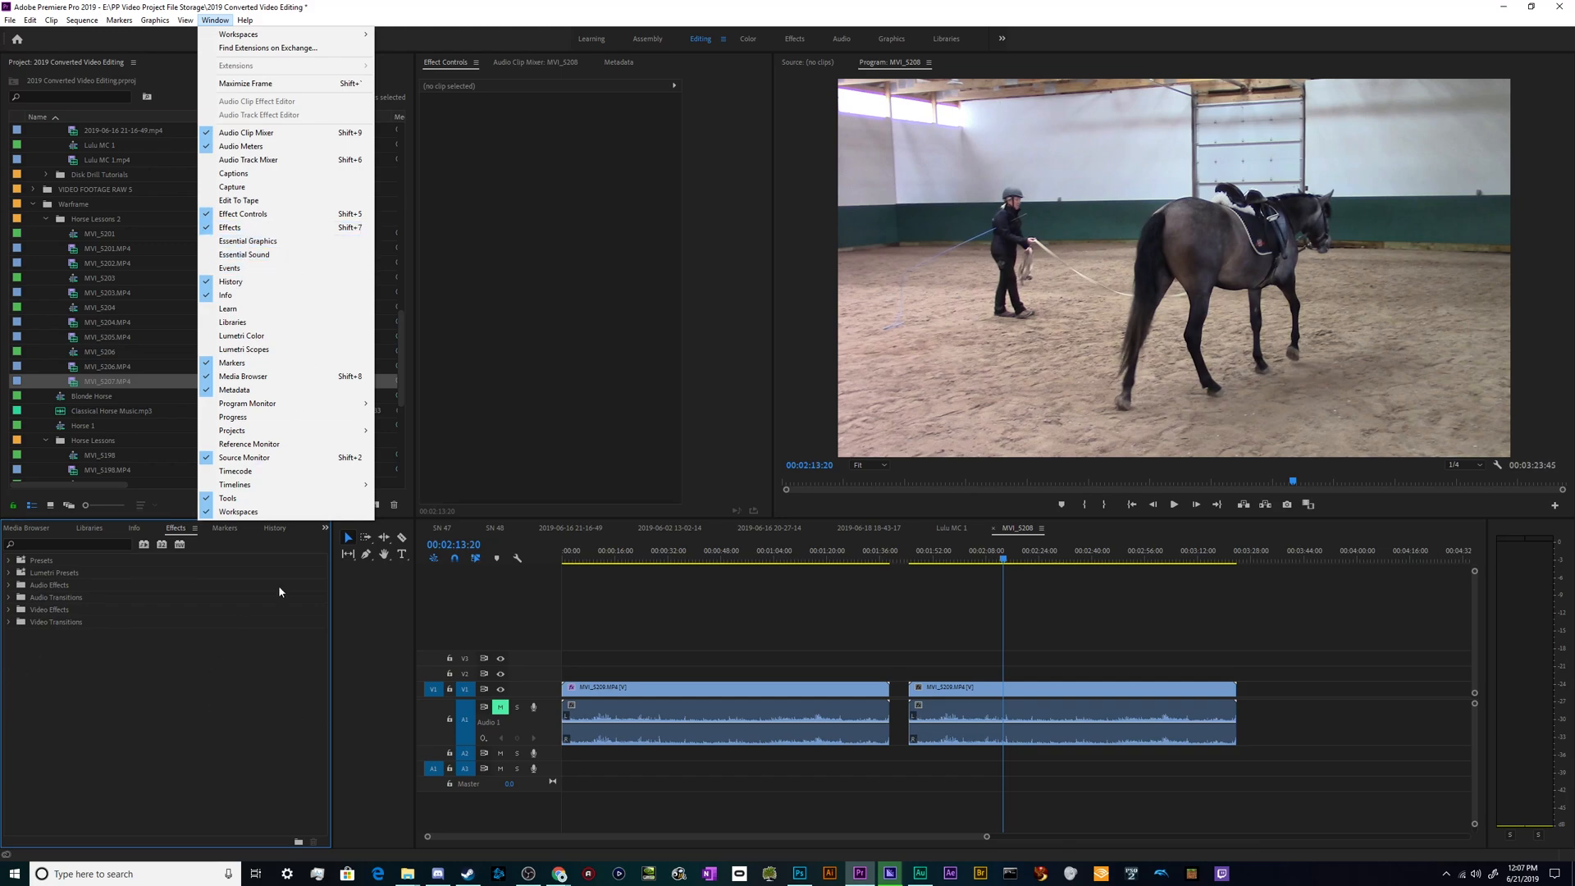
{"action": "left_click", "coordinate": [226, 726]}
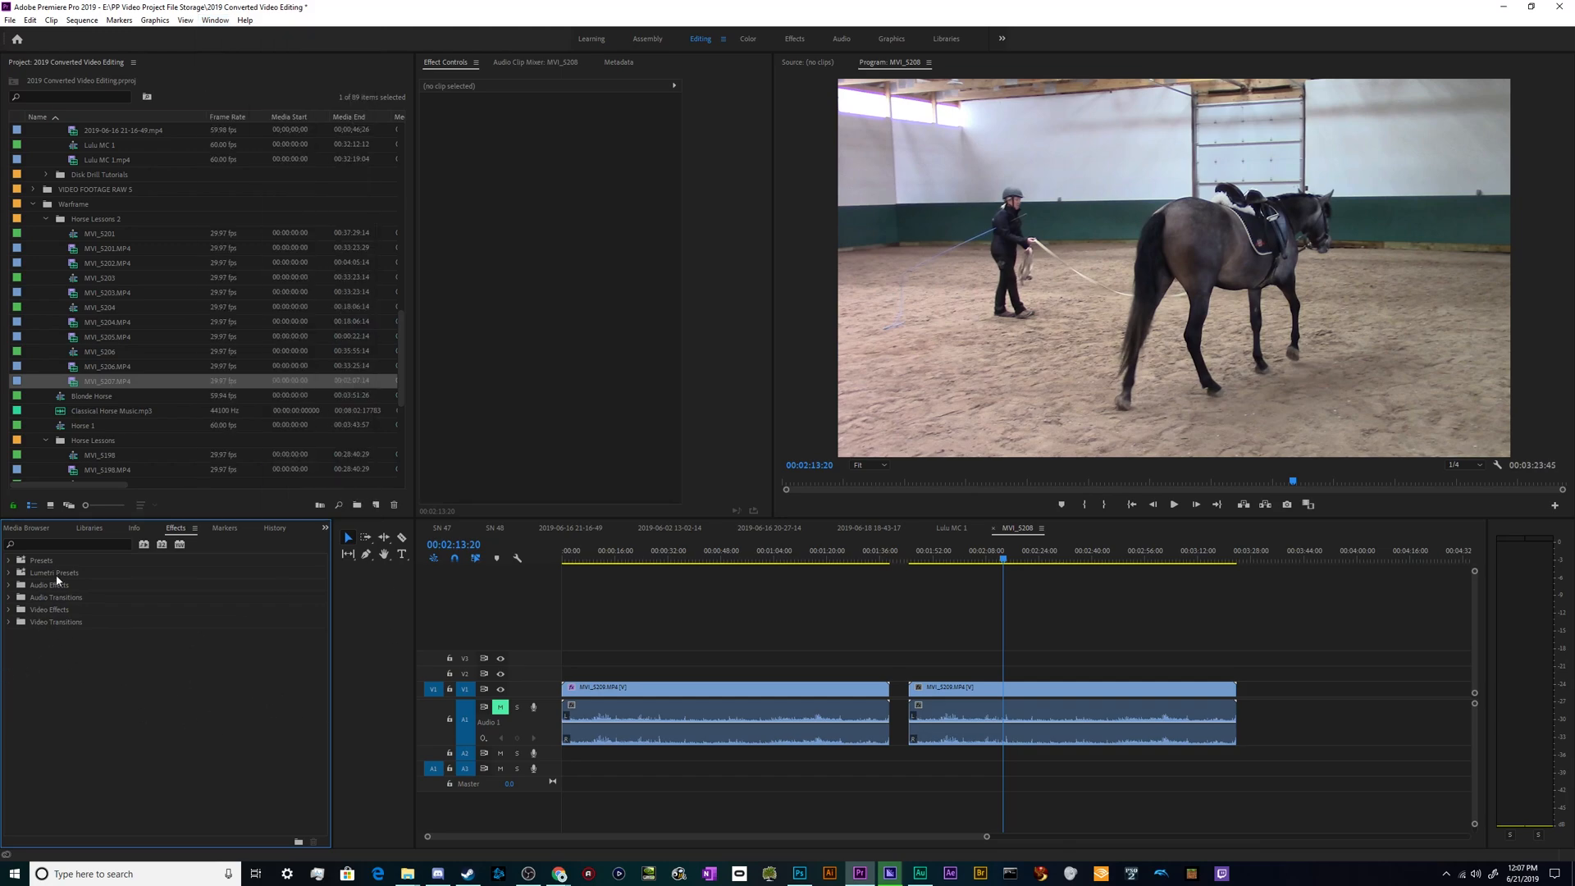
- Search the effects for "Warp" and select the Warp Stabilizer video effect
{"action": "left_click", "coordinate": [59, 541]}
{"action": "type", "text": "Warp"}
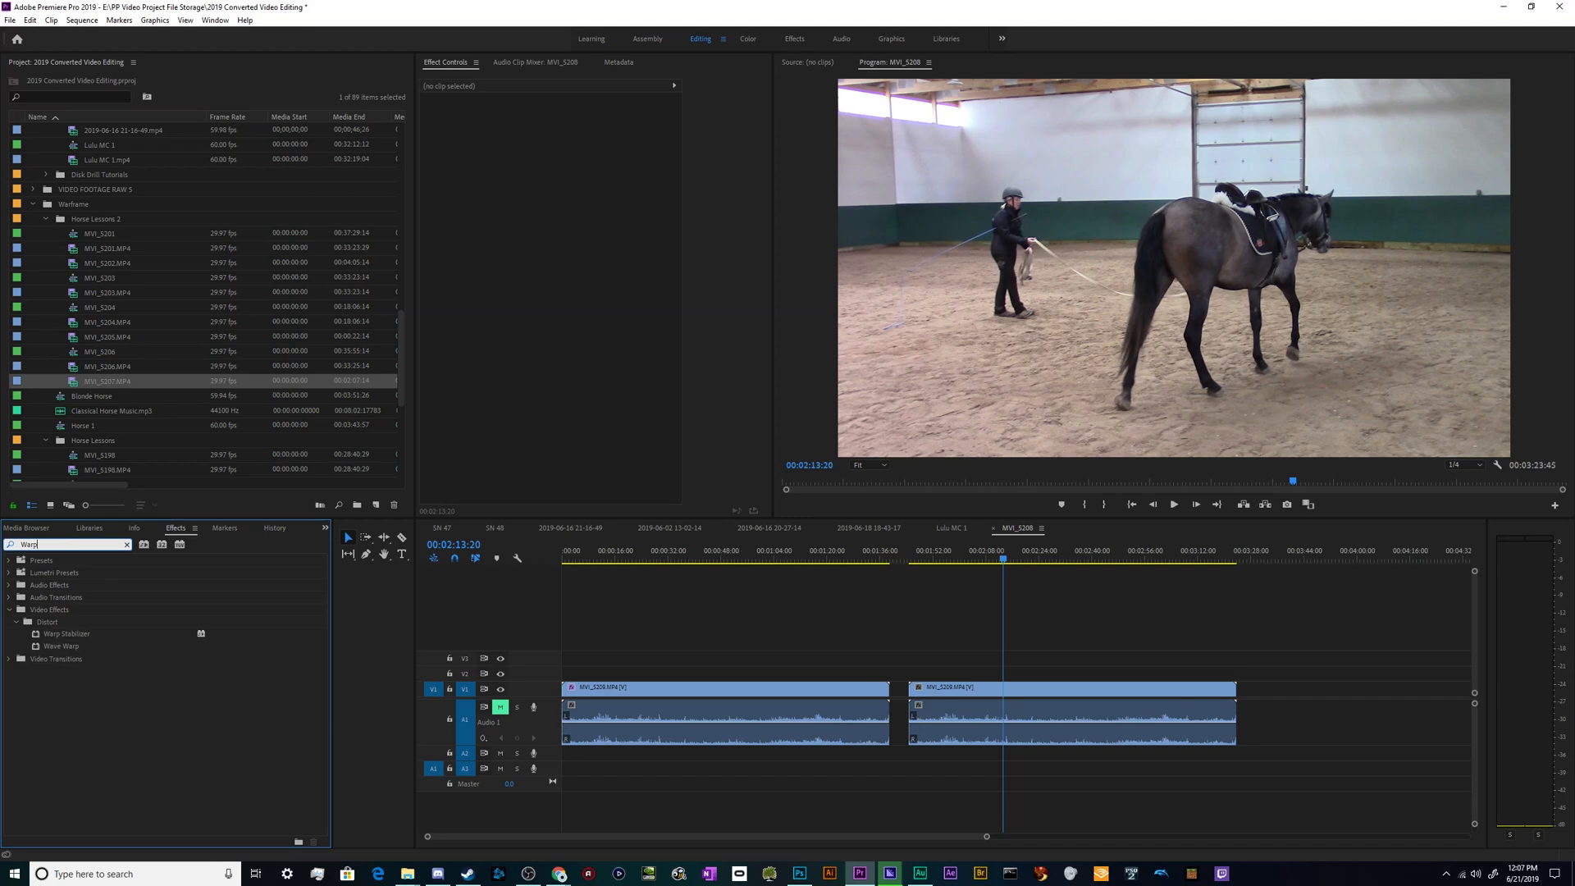
{"action": "left_click", "coordinate": [94, 741]}
{"action": "left_click", "coordinate": [72, 635]}
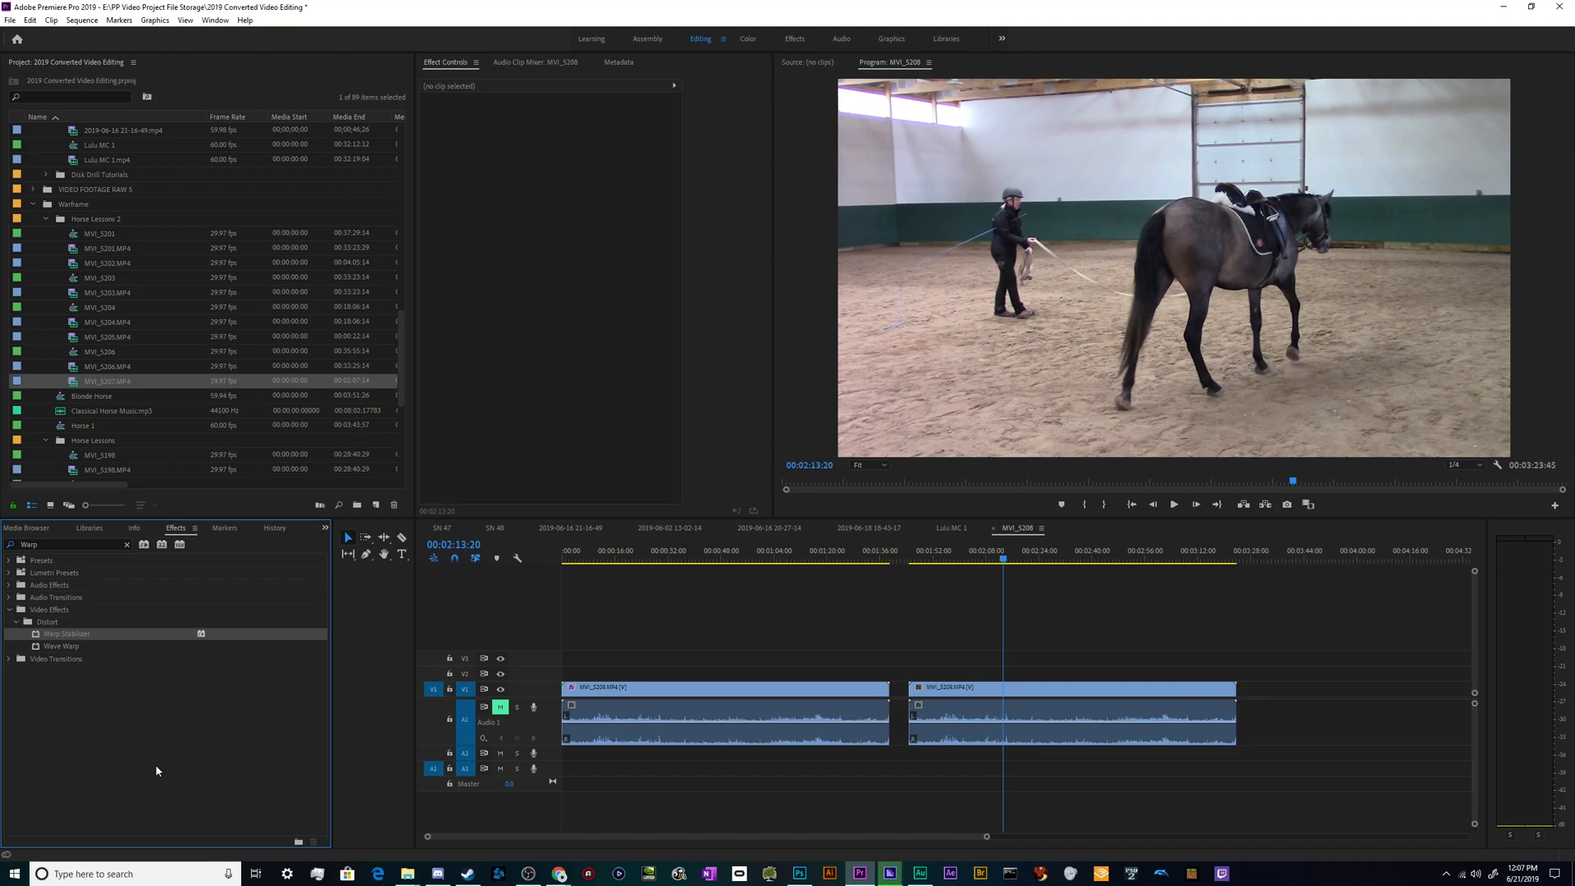
{"action": "left_click", "coordinate": [777, 732]}
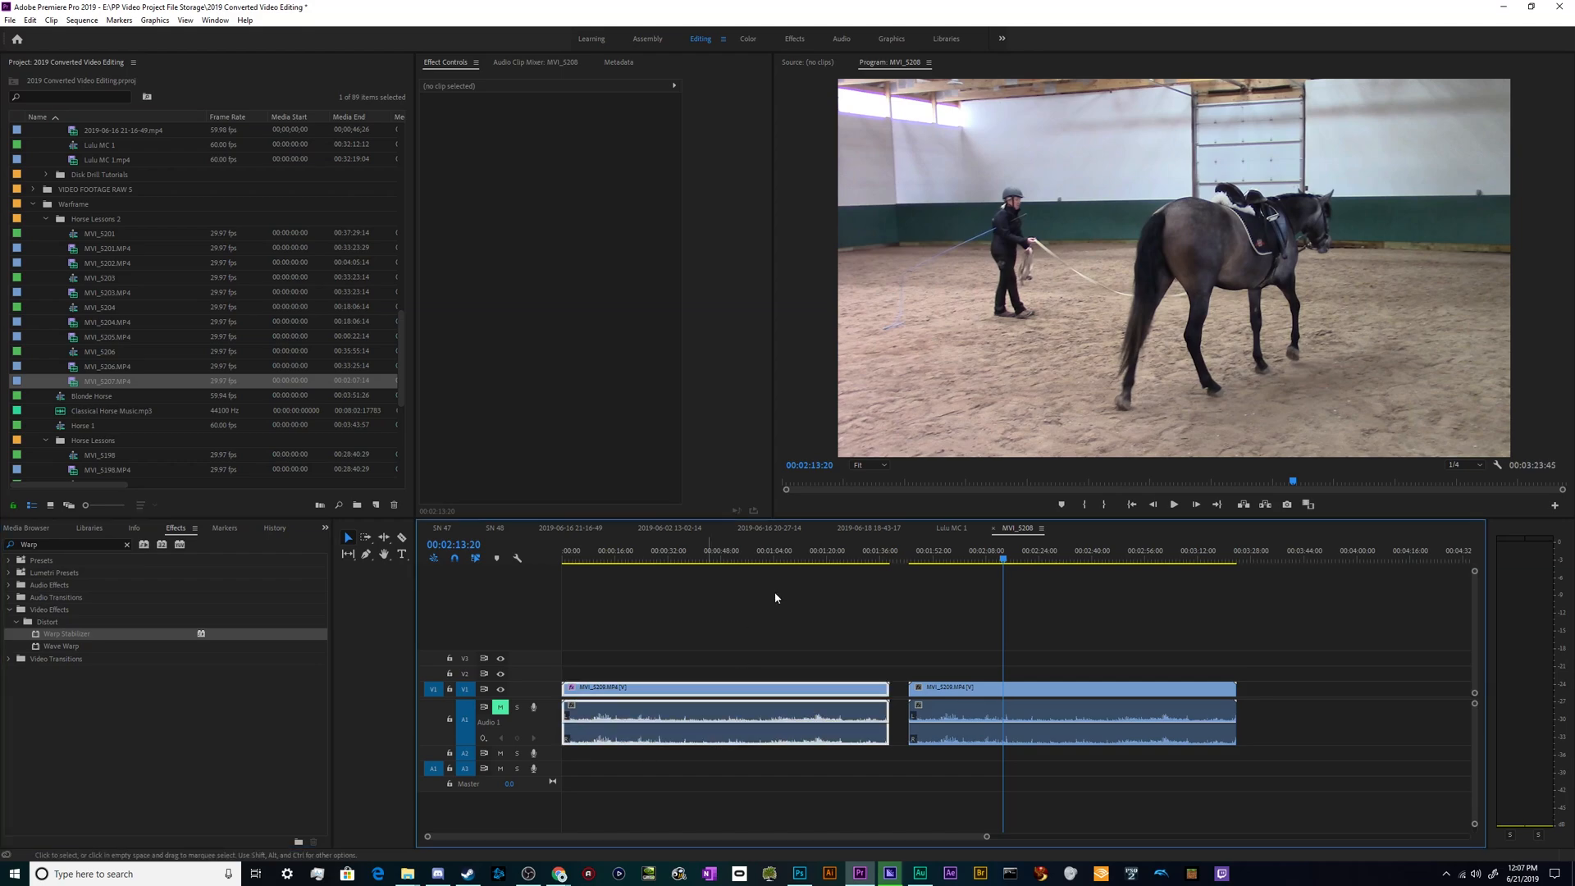
{"action": "right_click", "coordinate": [770, 695]}
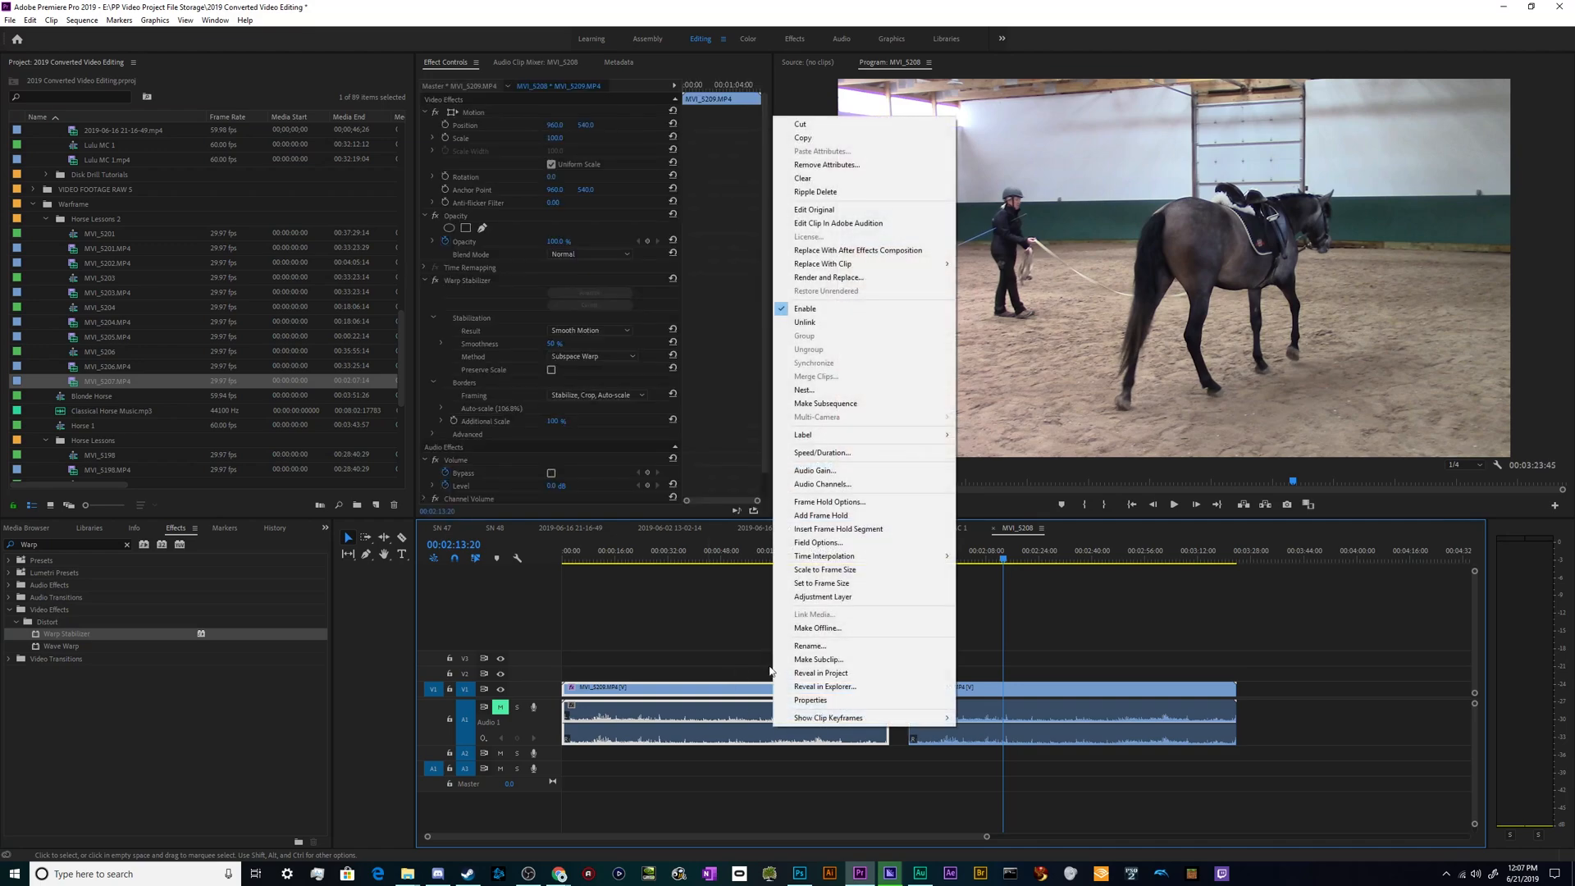
{"action": "left_click", "coordinate": [706, 653]}
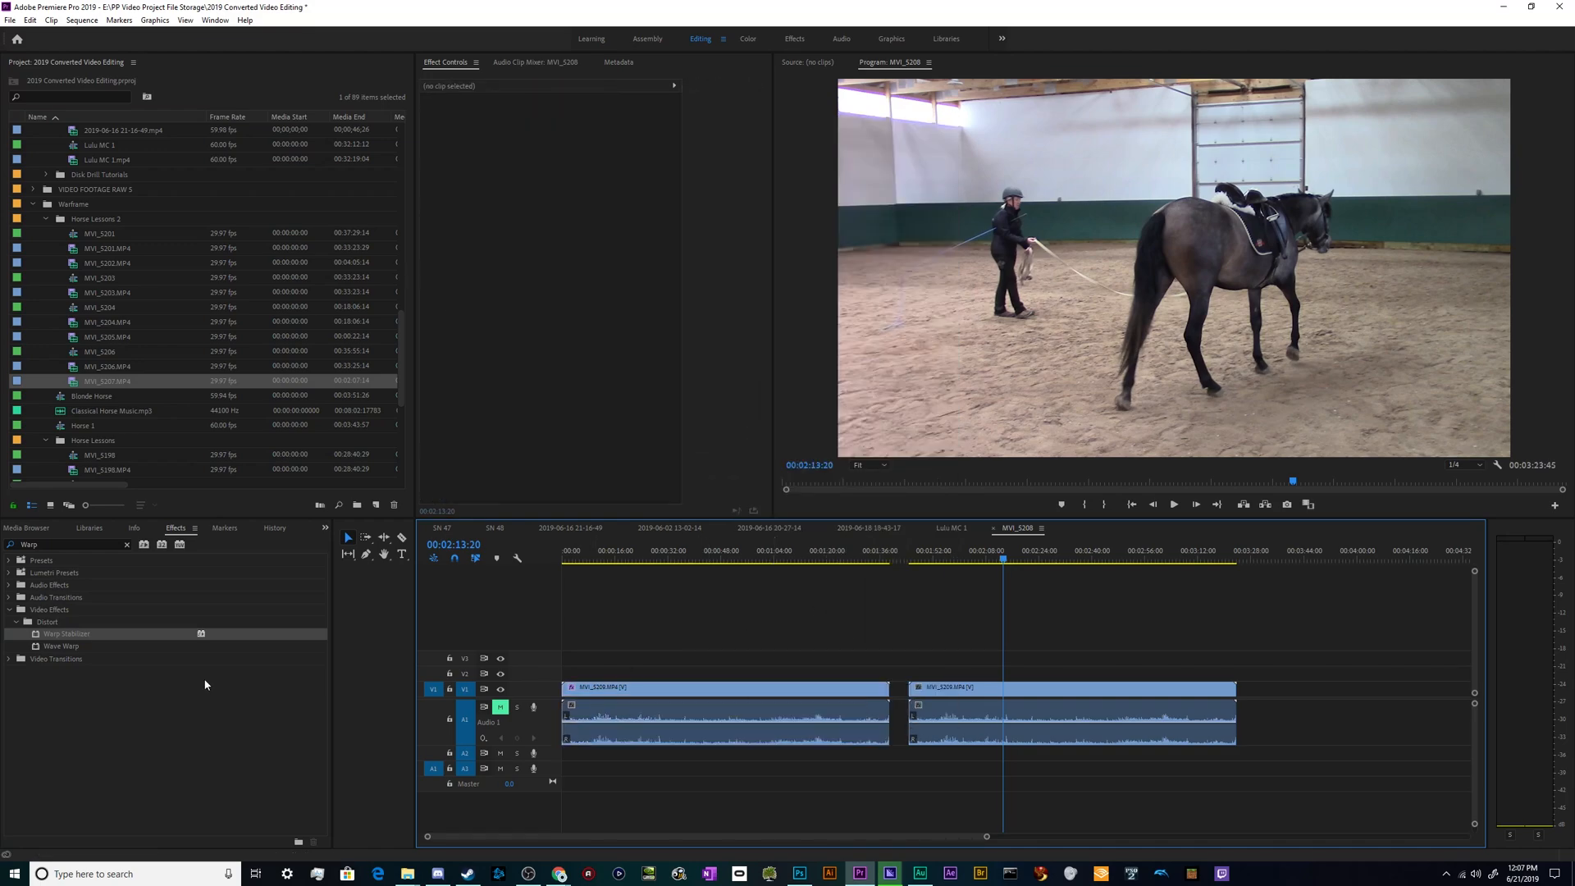
- Apply the Warp Stabilizer effect to the second MVI_5209 clip on the timeline
{"action": "left_click", "coordinate": [197, 715]}
{"action": "left_click", "coordinate": [71, 635]}
{"action": "left_click_drag", "start_coordinate": [46, 636], "coordinate": [982, 695]}
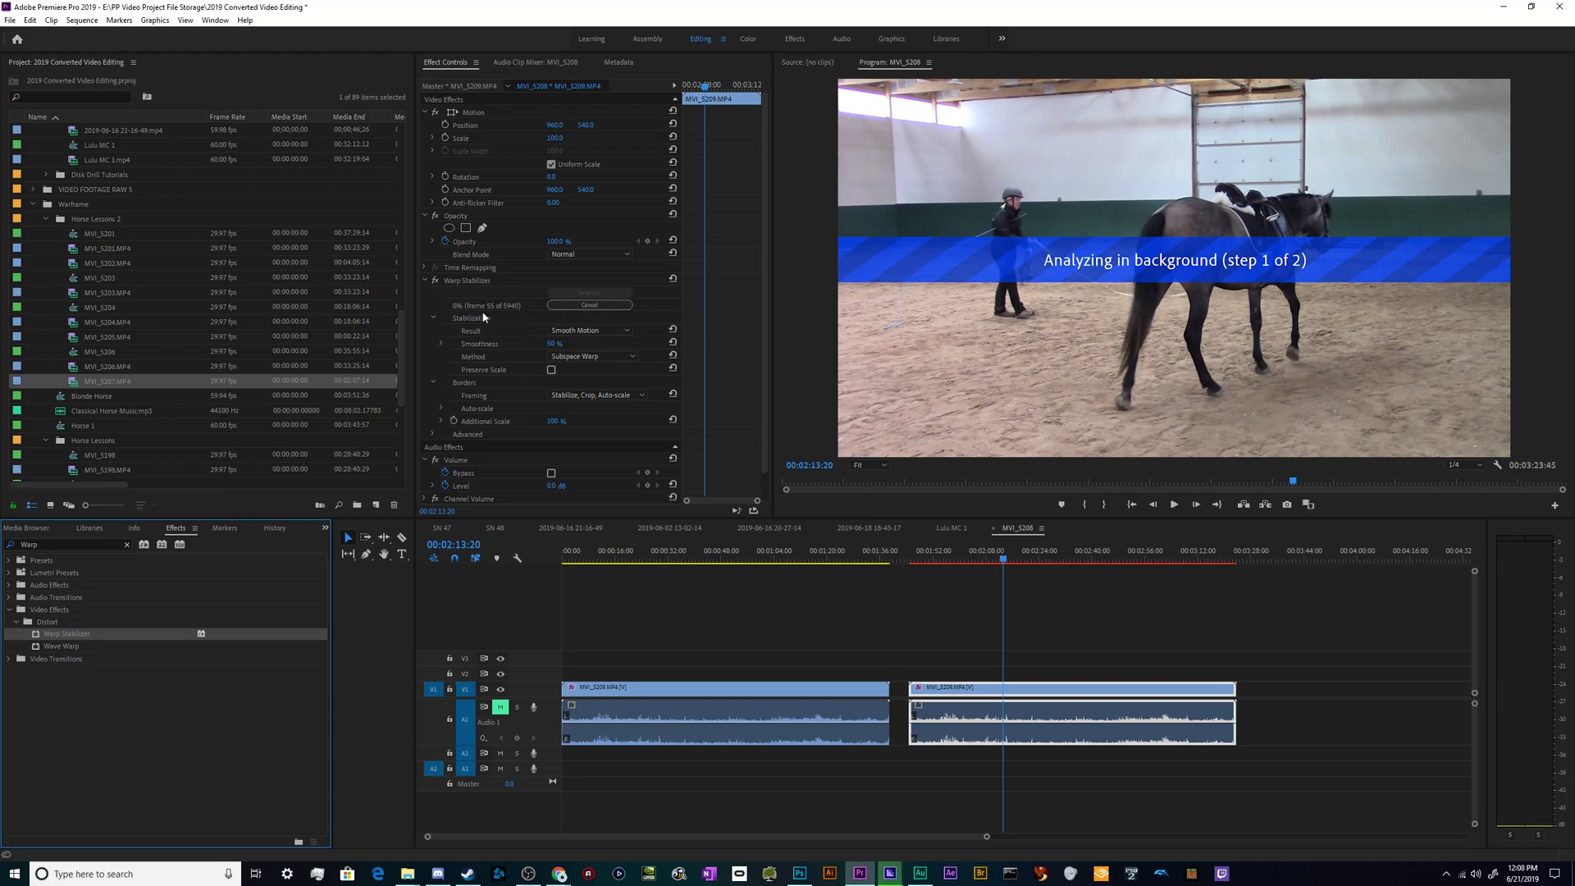
- Cancel the second clip's Warp Stabilizer analysis, restart it briefly, and cancel it again
{"action": "left_click", "coordinate": [492, 306]}
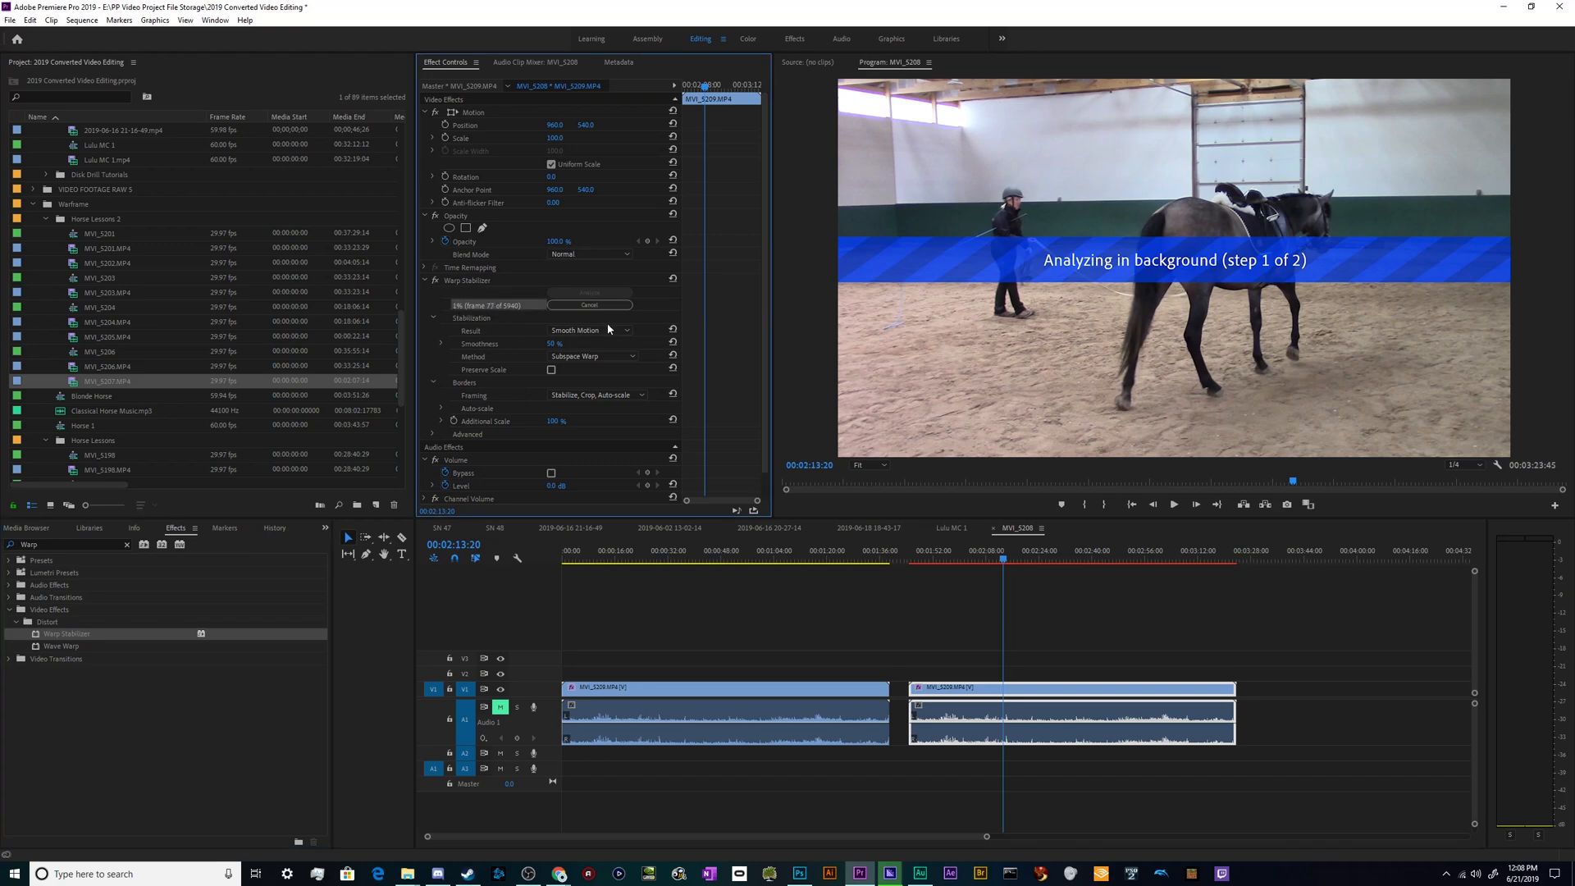
{"action": "left_click", "coordinate": [590, 305]}
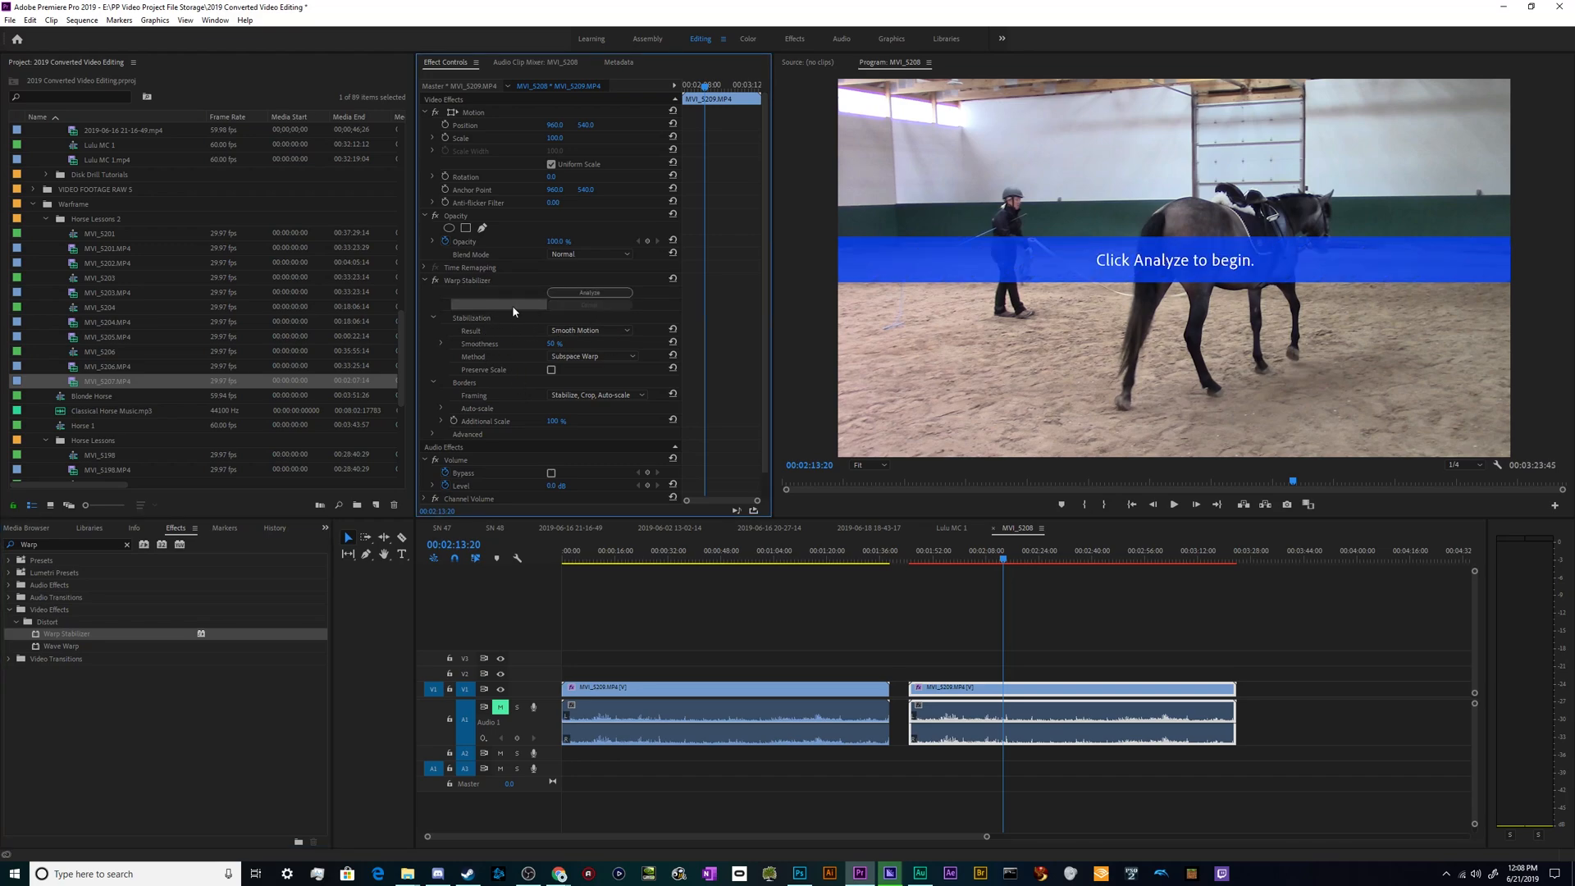
{"action": "left_click", "coordinate": [592, 302]}
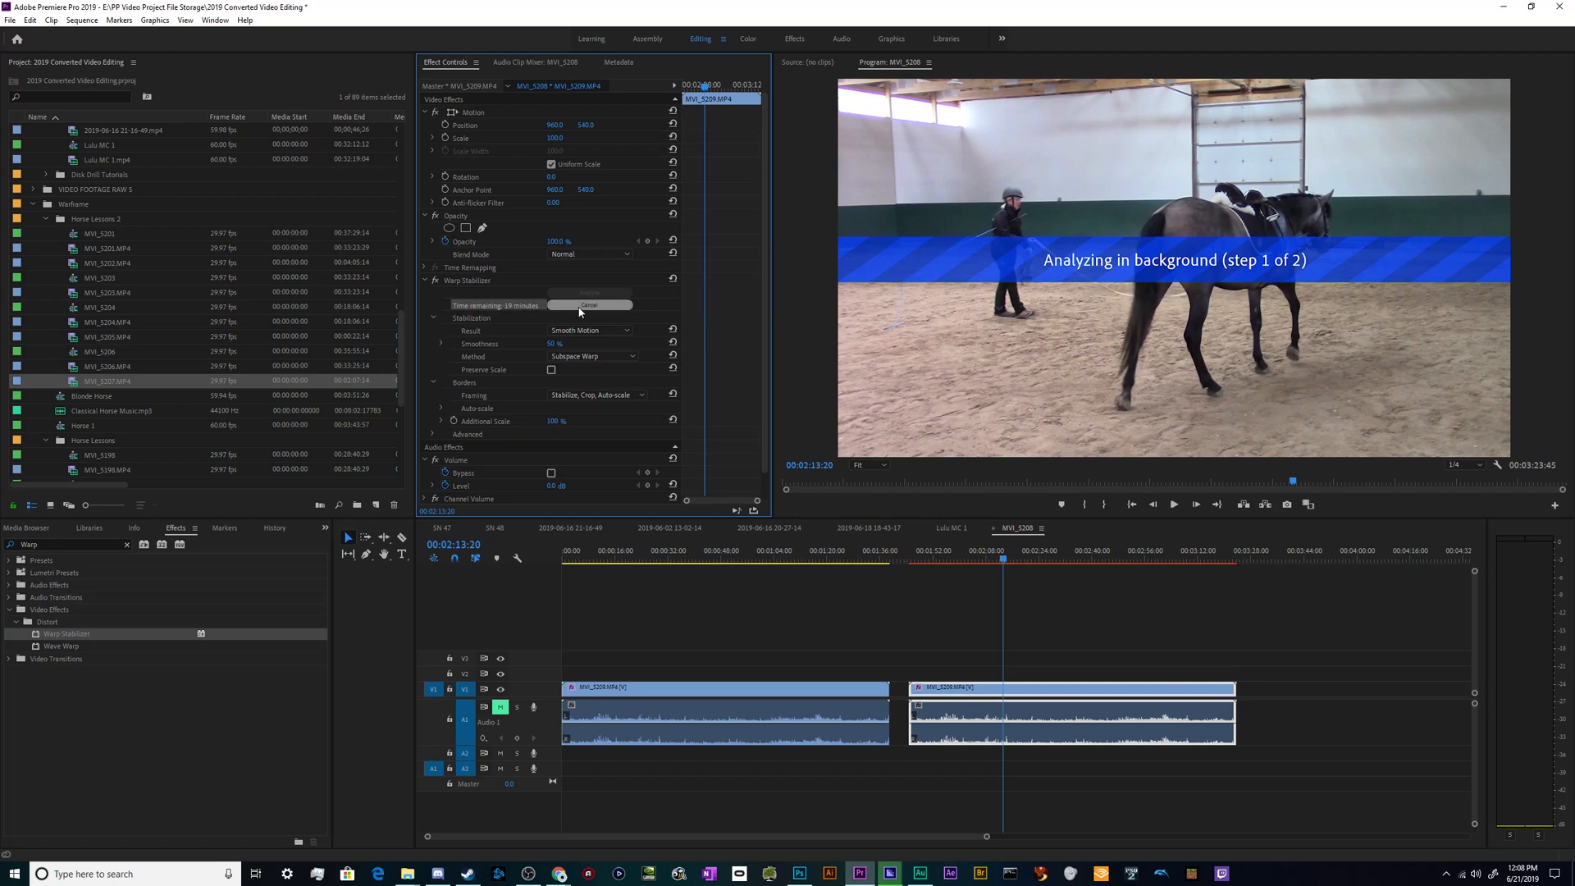
{"action": "left_click", "coordinate": [579, 308]}
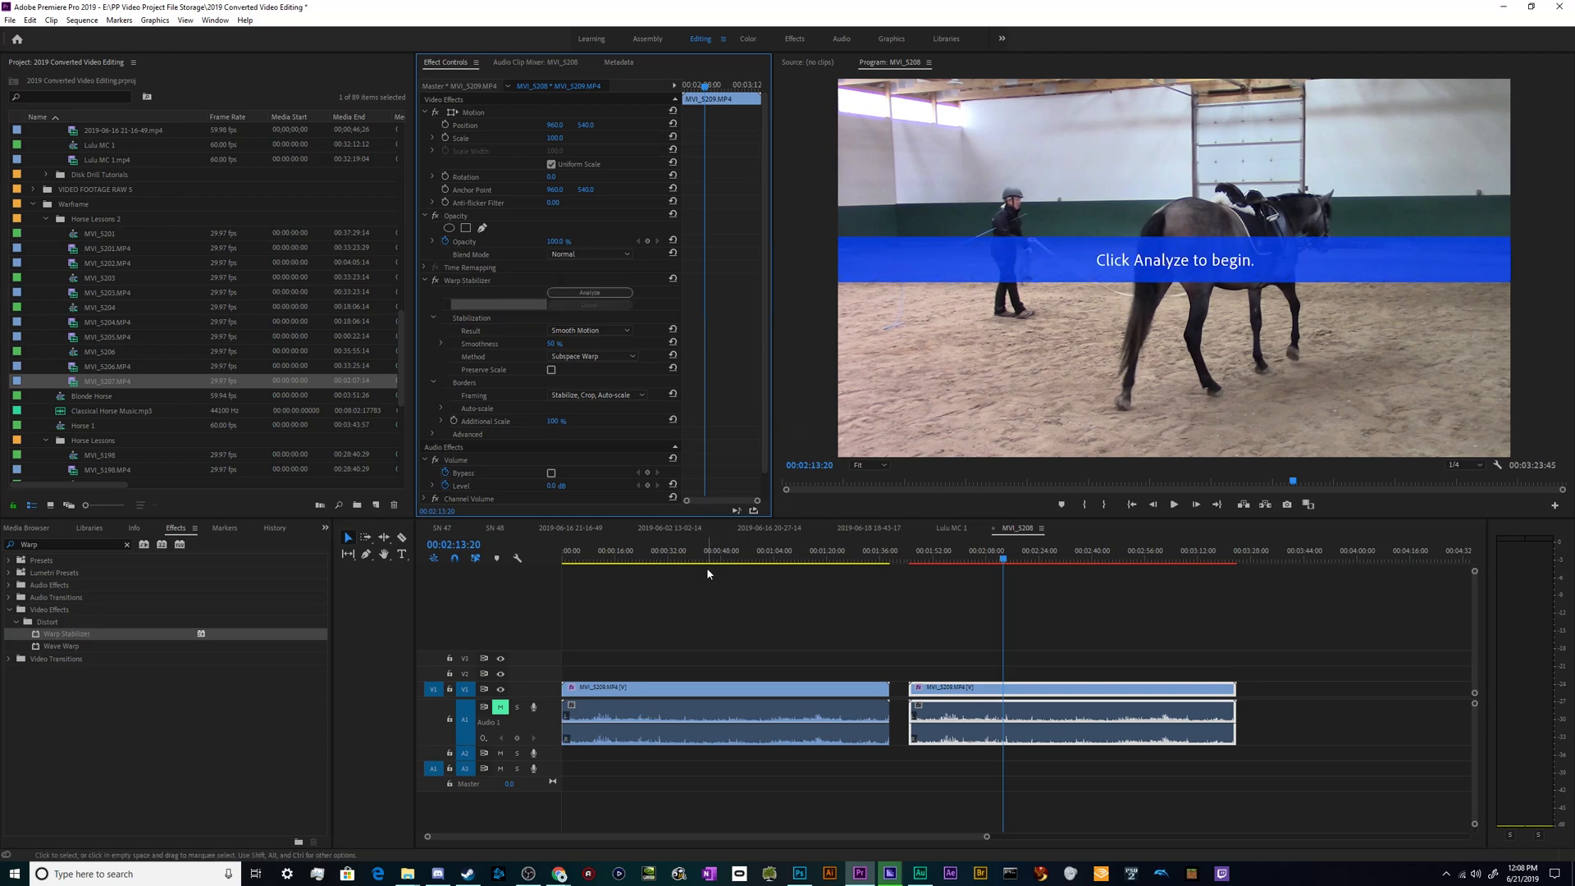
- Select the first timeline clip at 00:00:30:50 and collapse its Motion and Opacity settings to focus on Warp Stabilizer
{"action": "left_click", "coordinate": [932, 598]}
{"action": "left_click_drag", "start_coordinate": [839, 554], "coordinate": [665, 560]}
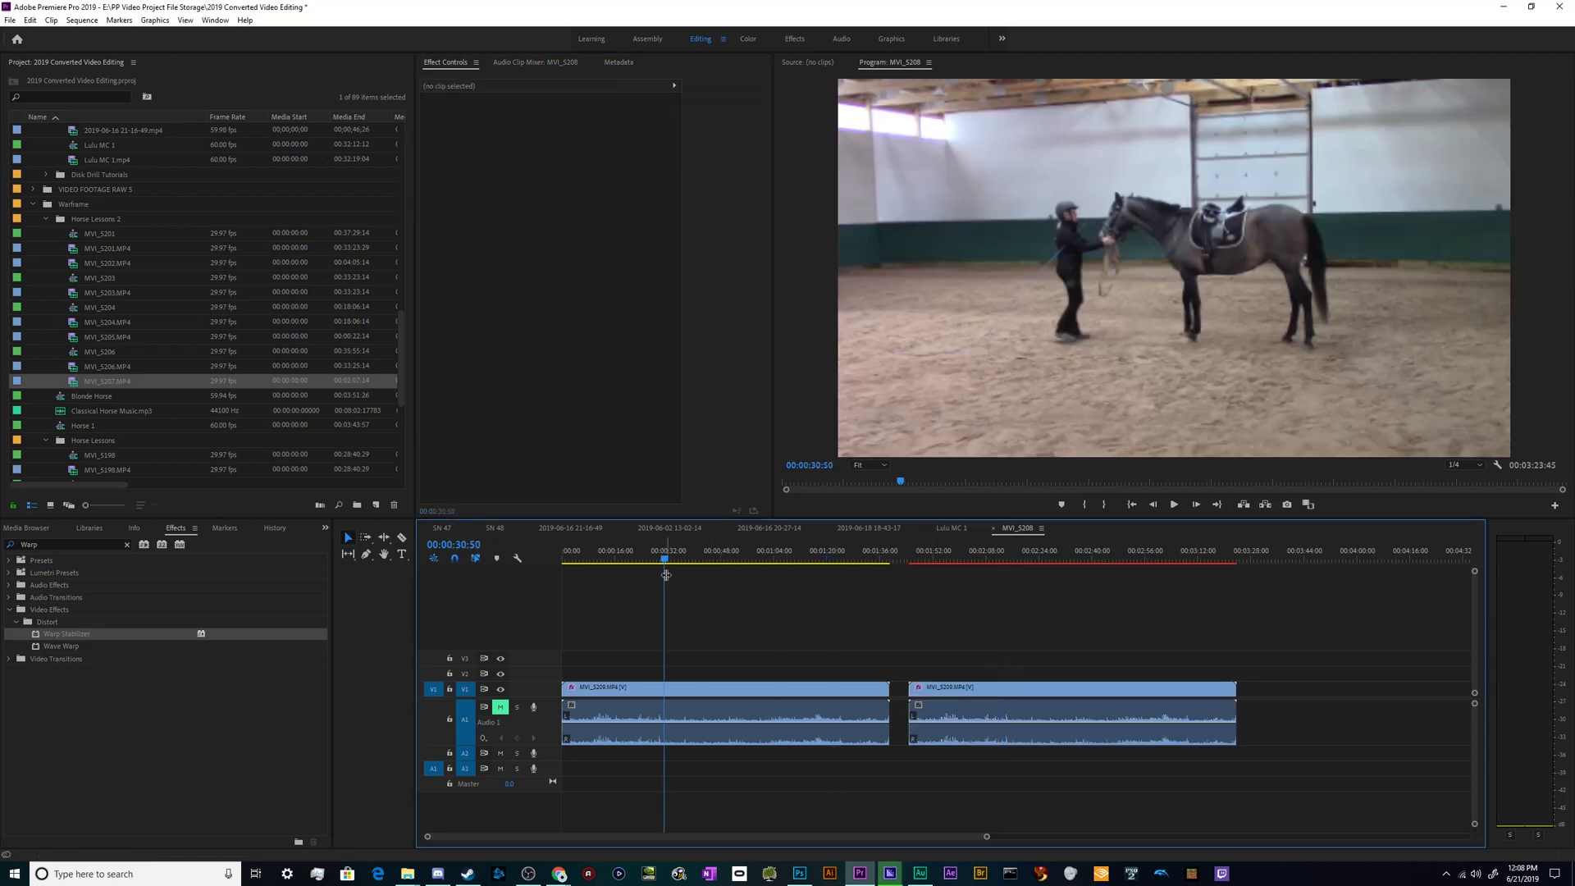
{"action": "left_click", "coordinate": [727, 689]}
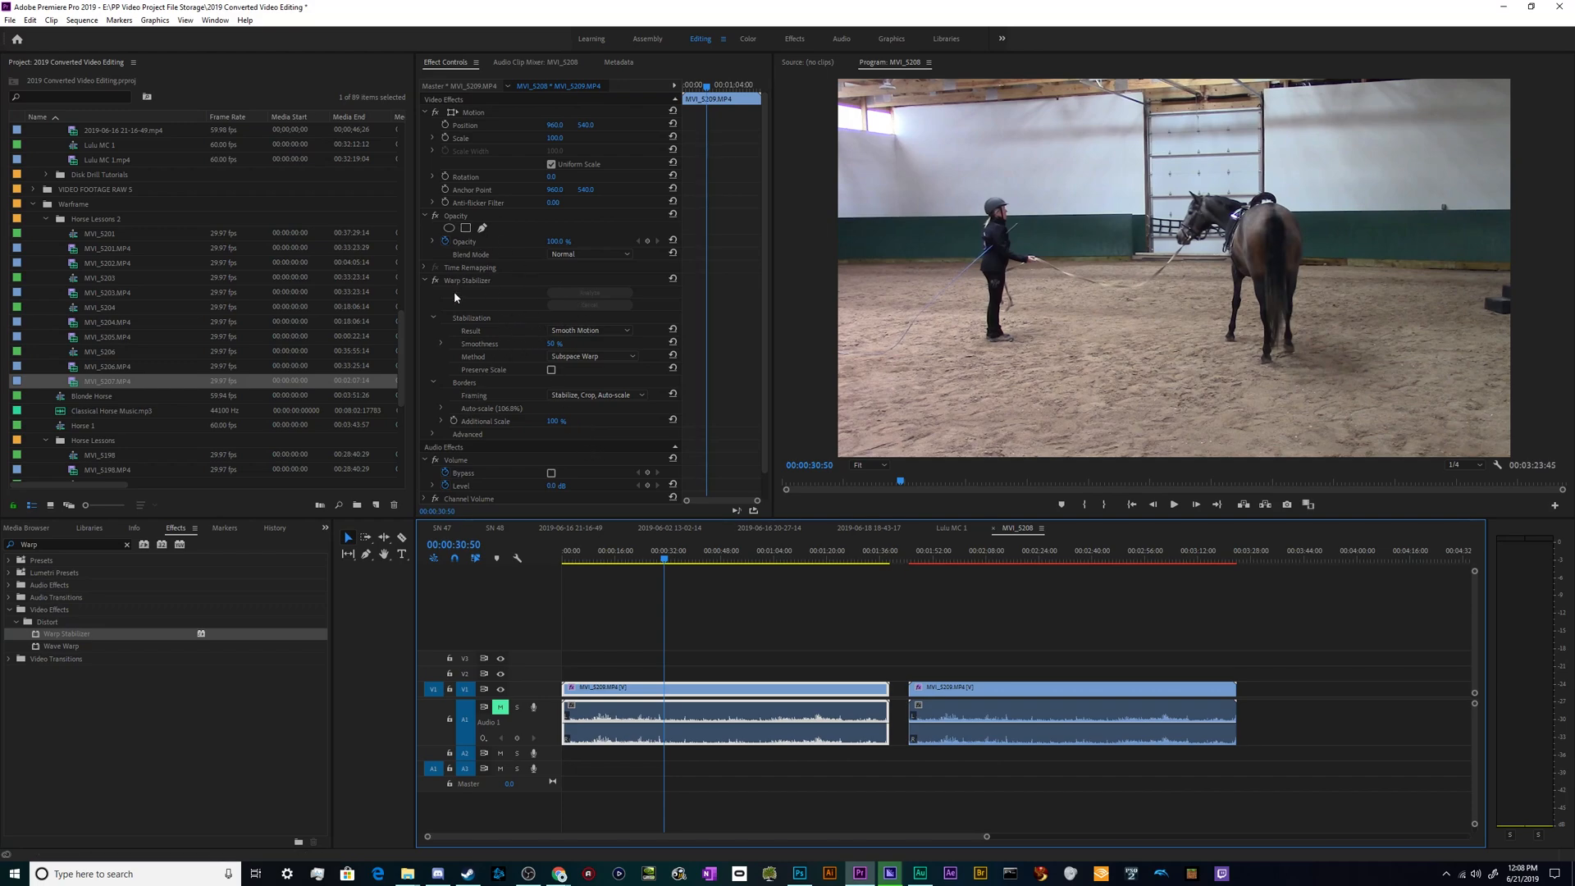
{"action": "left_click", "coordinate": [425, 112]}
{"action": "left_click", "coordinate": [424, 124]}
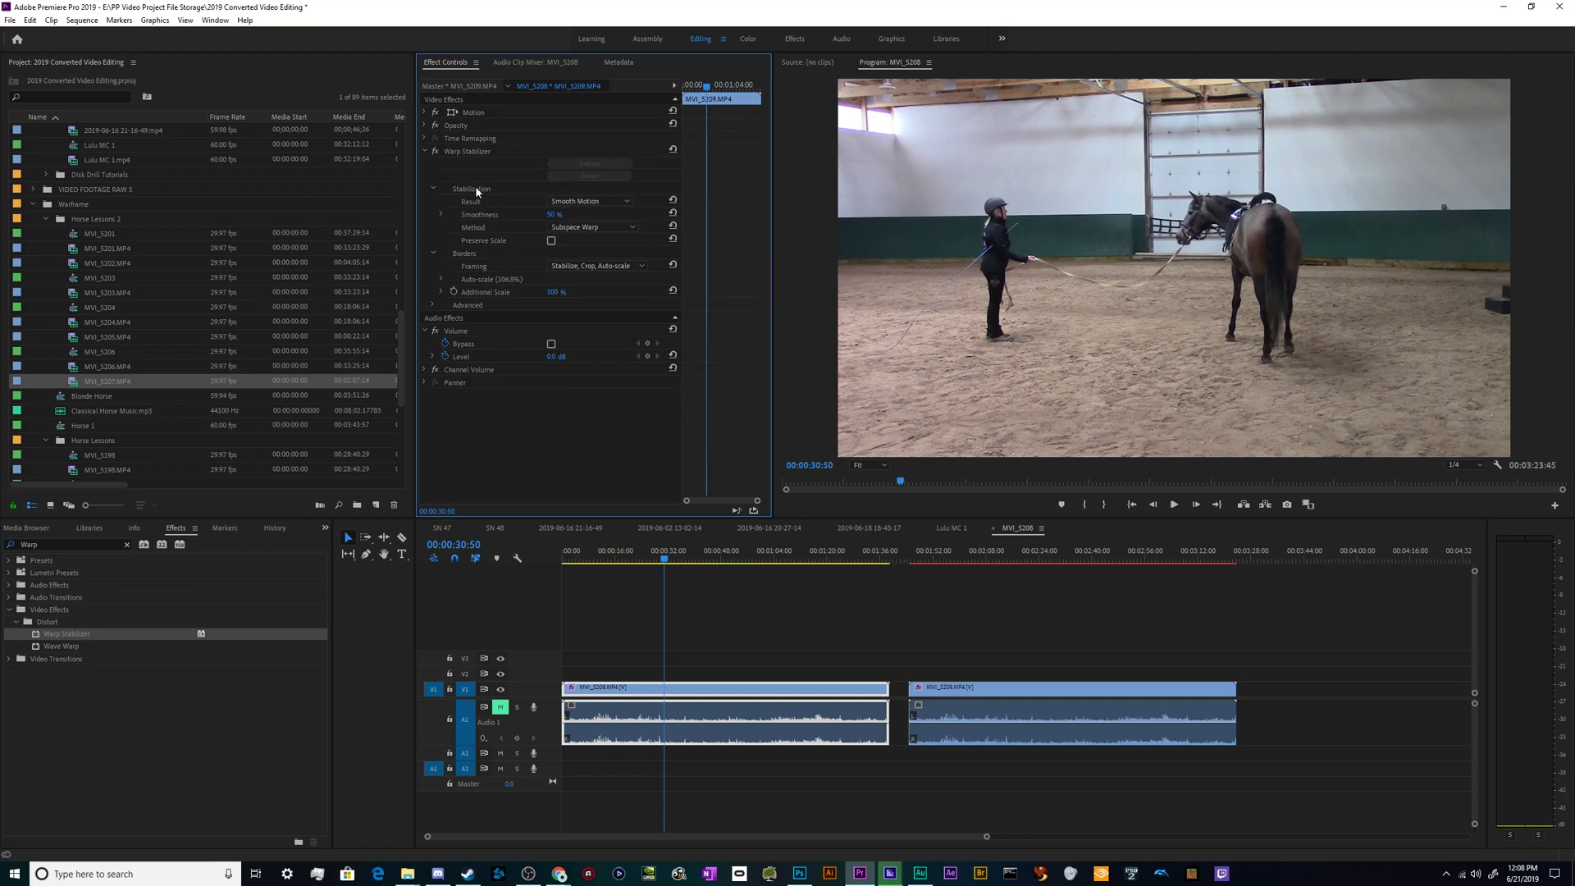
{"action": "left_click", "coordinate": [453, 152]}
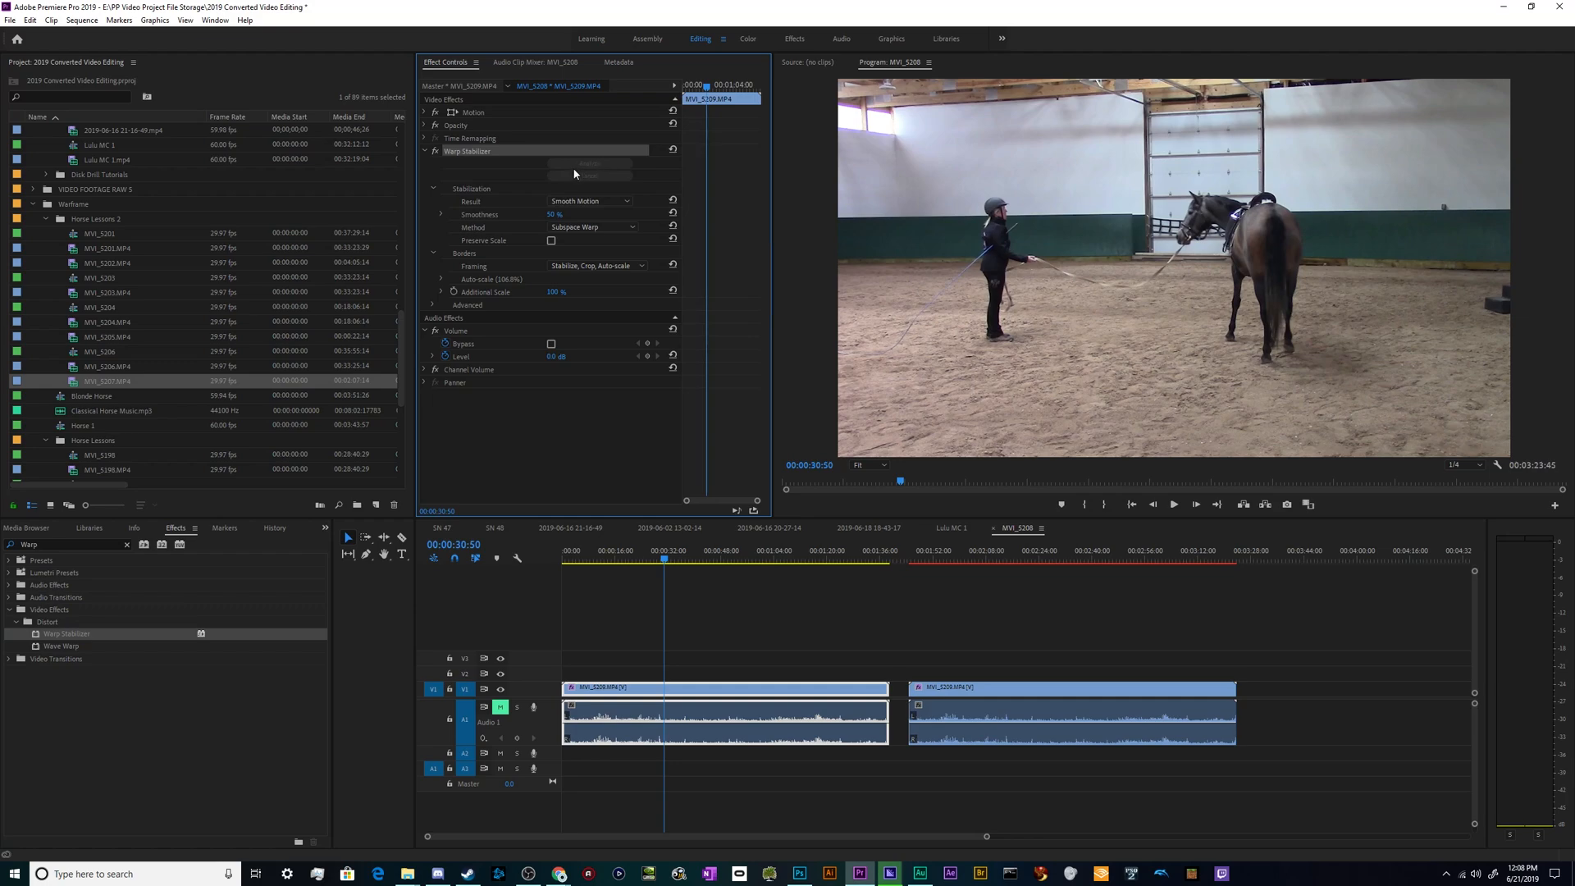
- Try the No Motion result in the first clip's Warp Stabilizer and restore Smooth Motion
{"action": "left_click", "coordinate": [595, 202]}
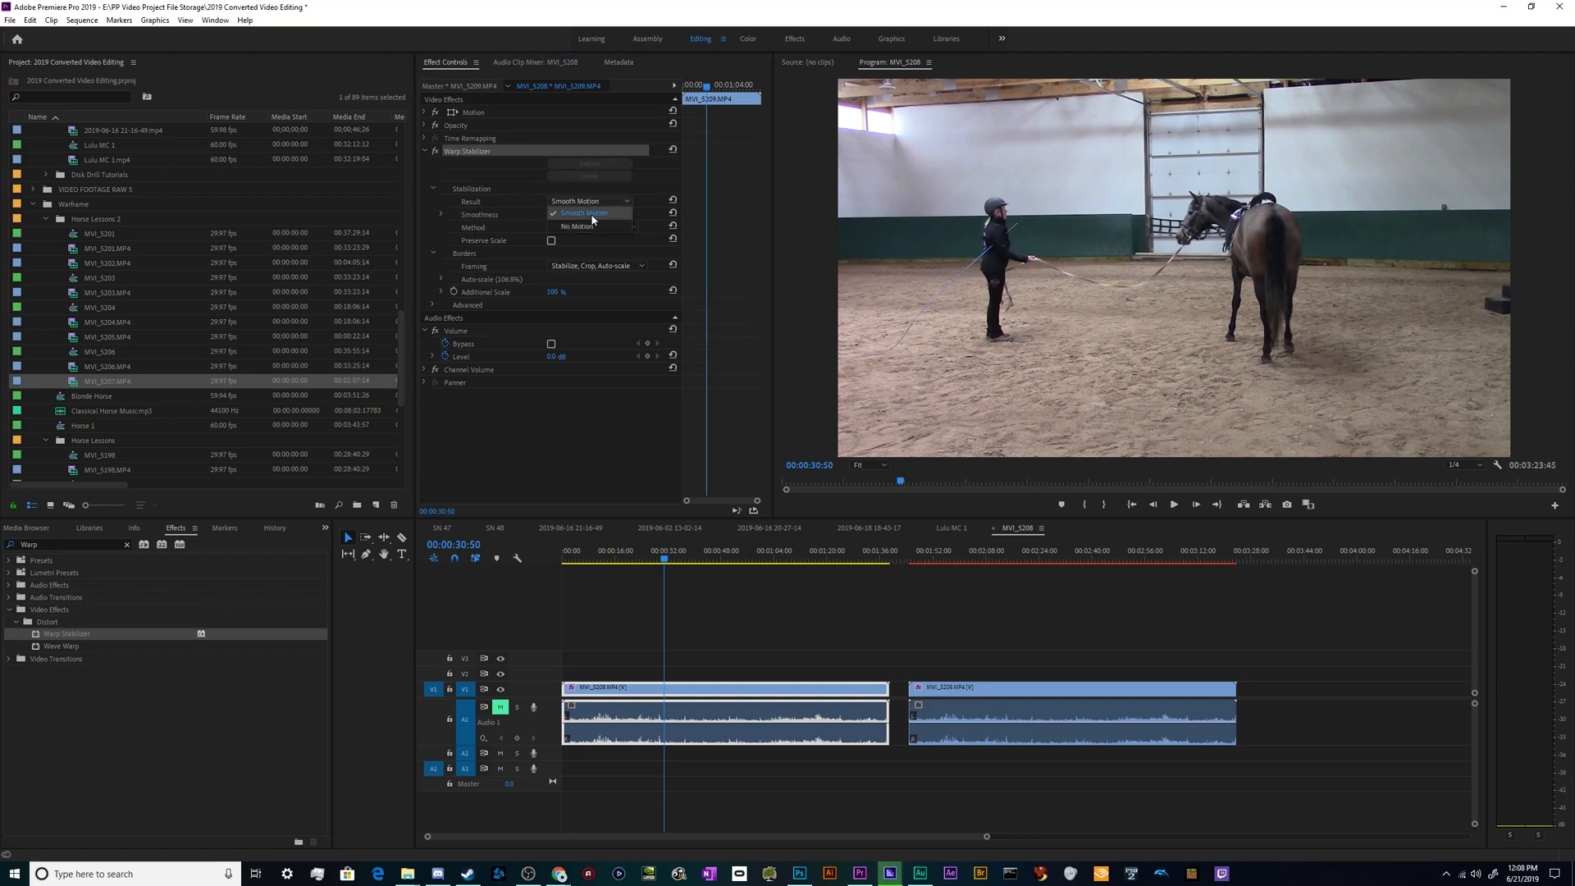
{"action": "left_click", "coordinate": [589, 227]}
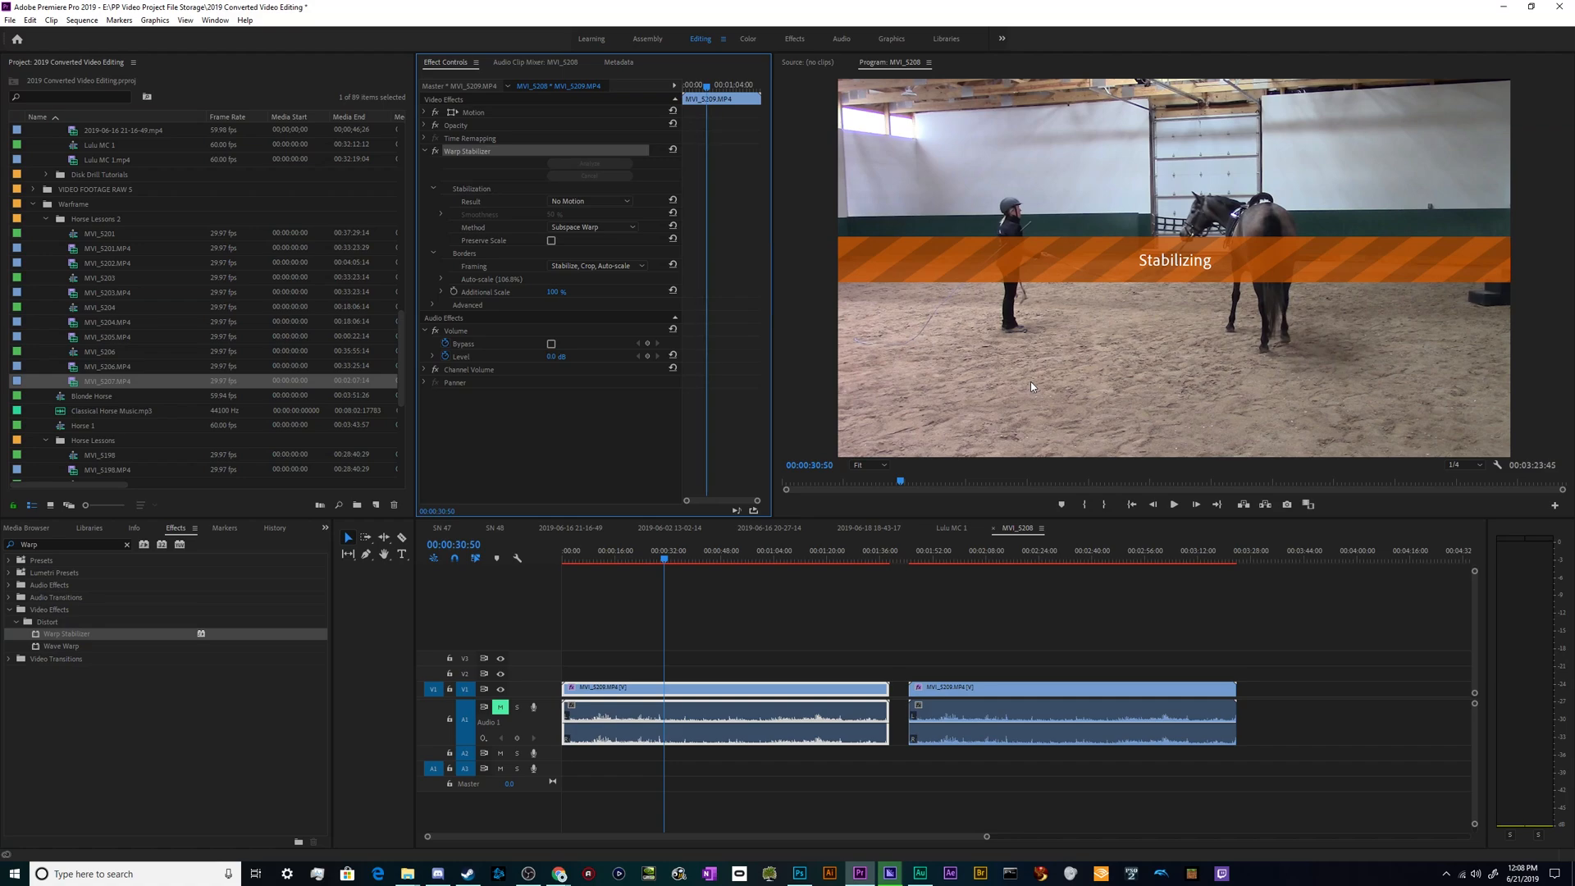
{"action": "left_click", "coordinate": [591, 201]}
{"action": "left_click", "coordinate": [596, 220]}
- Set the Warp Stabilizer smoothness of the first clip to 15%
{"action": "left_click", "coordinate": [555, 215]}
{"action": "left_click", "coordinate": [553, 214]}
{"action": "type", "text": "15"}
{"action": "left_click", "coordinate": [577, 424]}
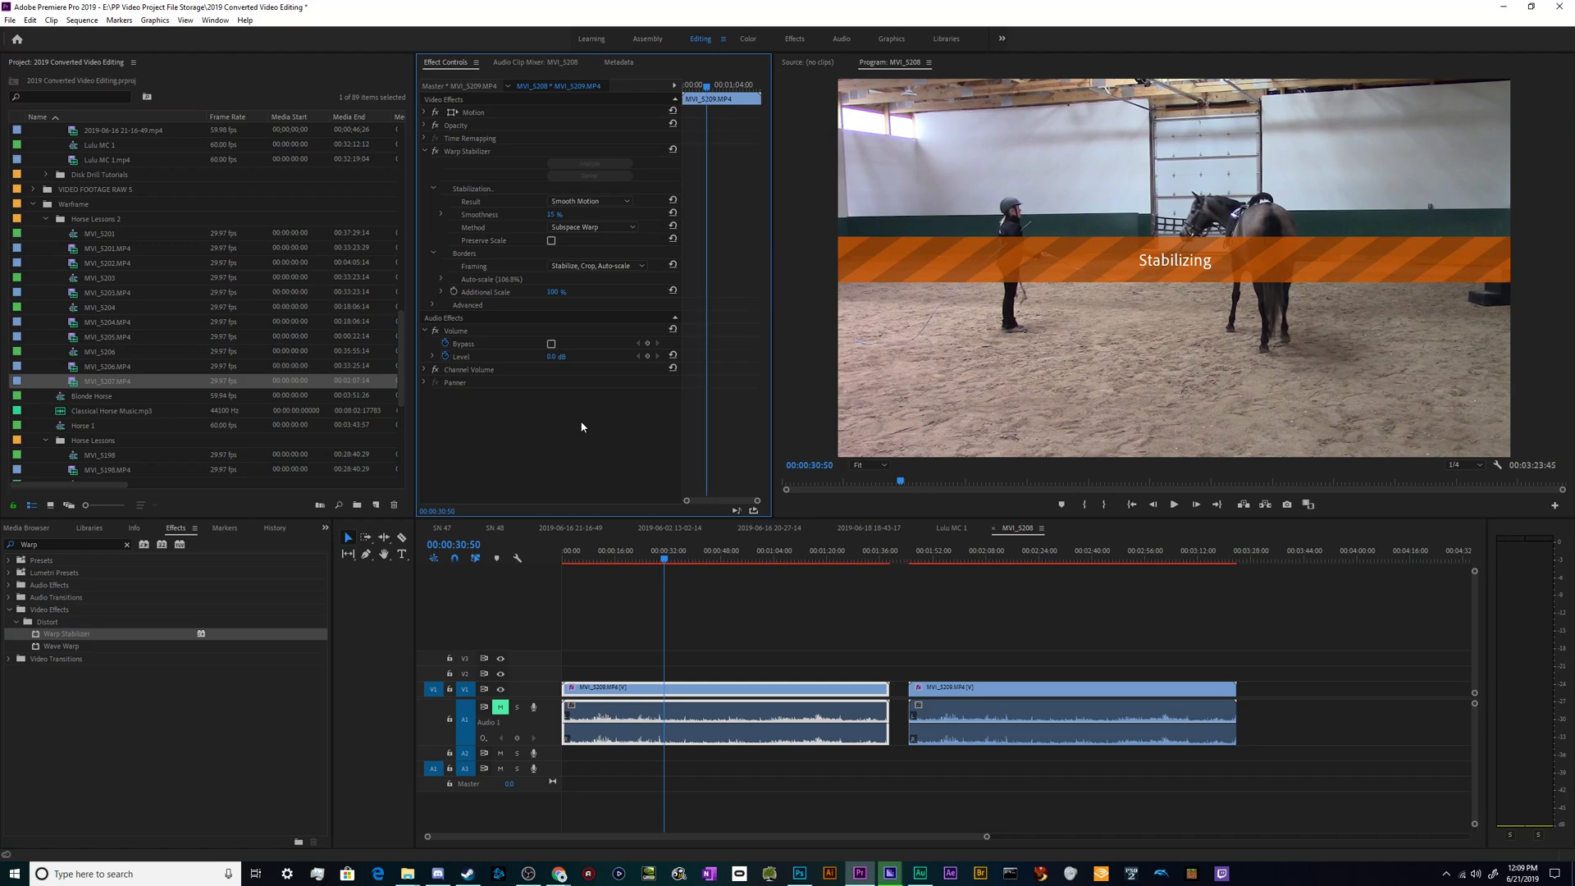
- Review the available Method and Framing options of the first clip's Warp Stabilizer without changing them
{"action": "left_click", "coordinate": [589, 229]}
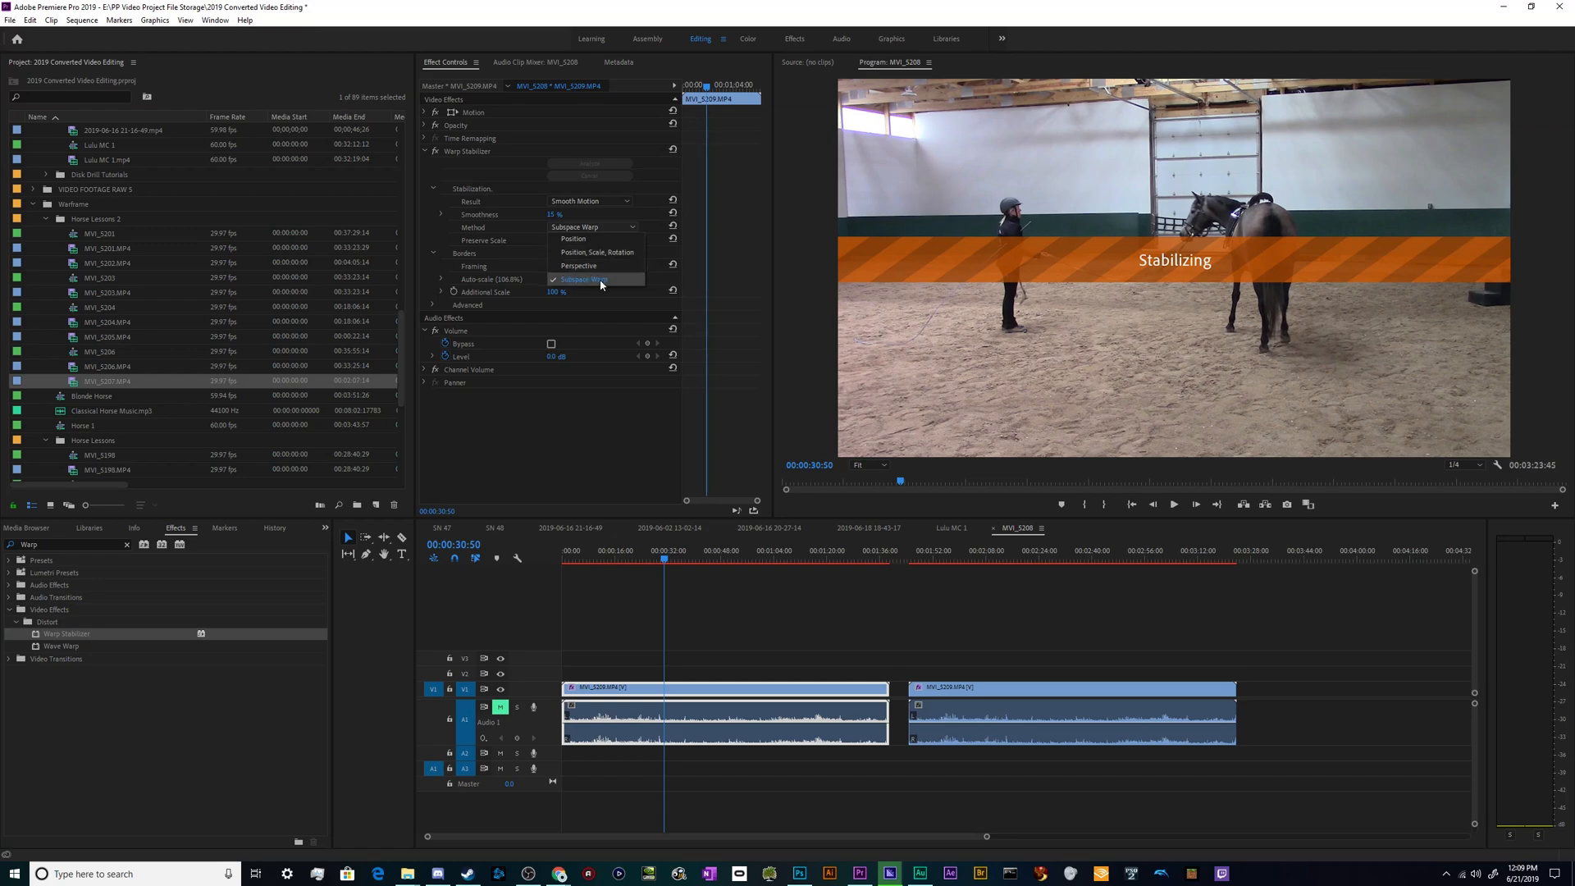
{"action": "left_click", "coordinate": [549, 494]}
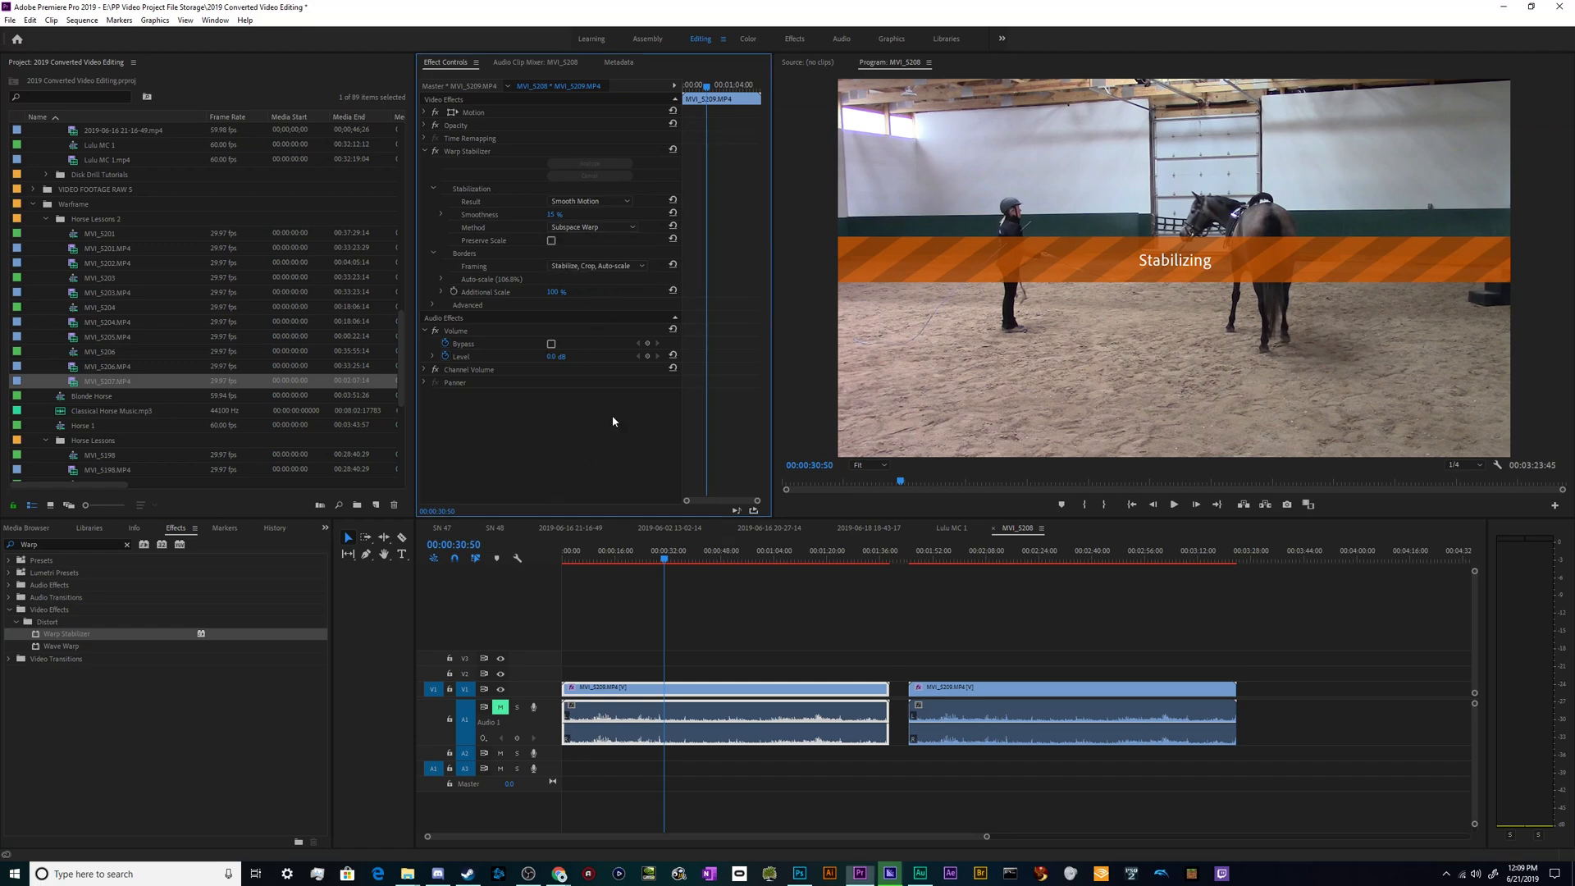
{"action": "left_click", "coordinate": [605, 229]}
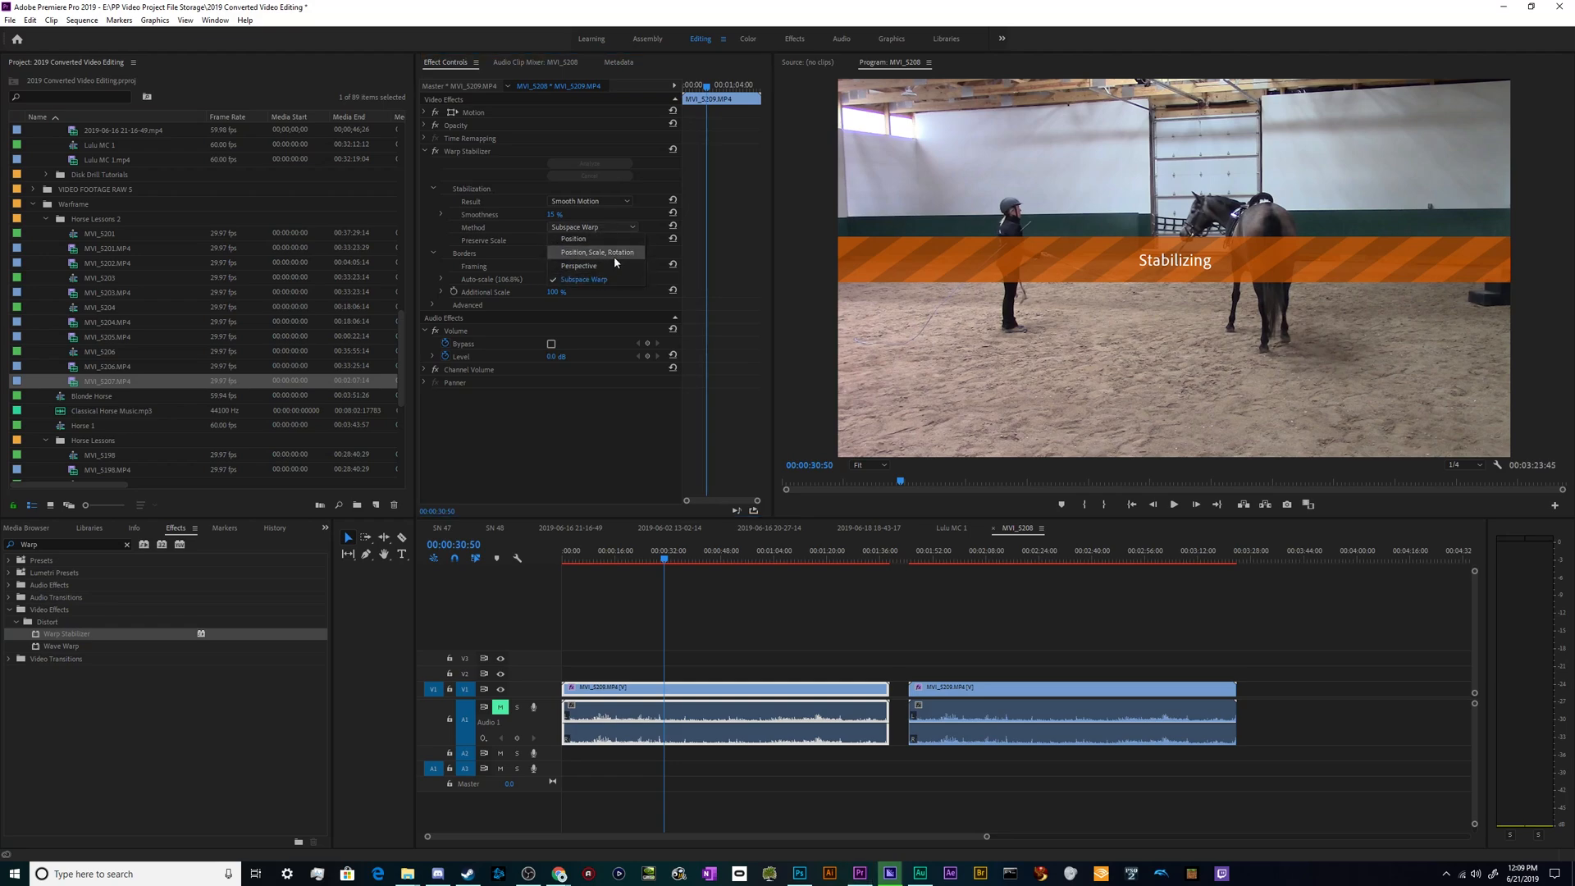
{"action": "left_click", "coordinate": [604, 408]}
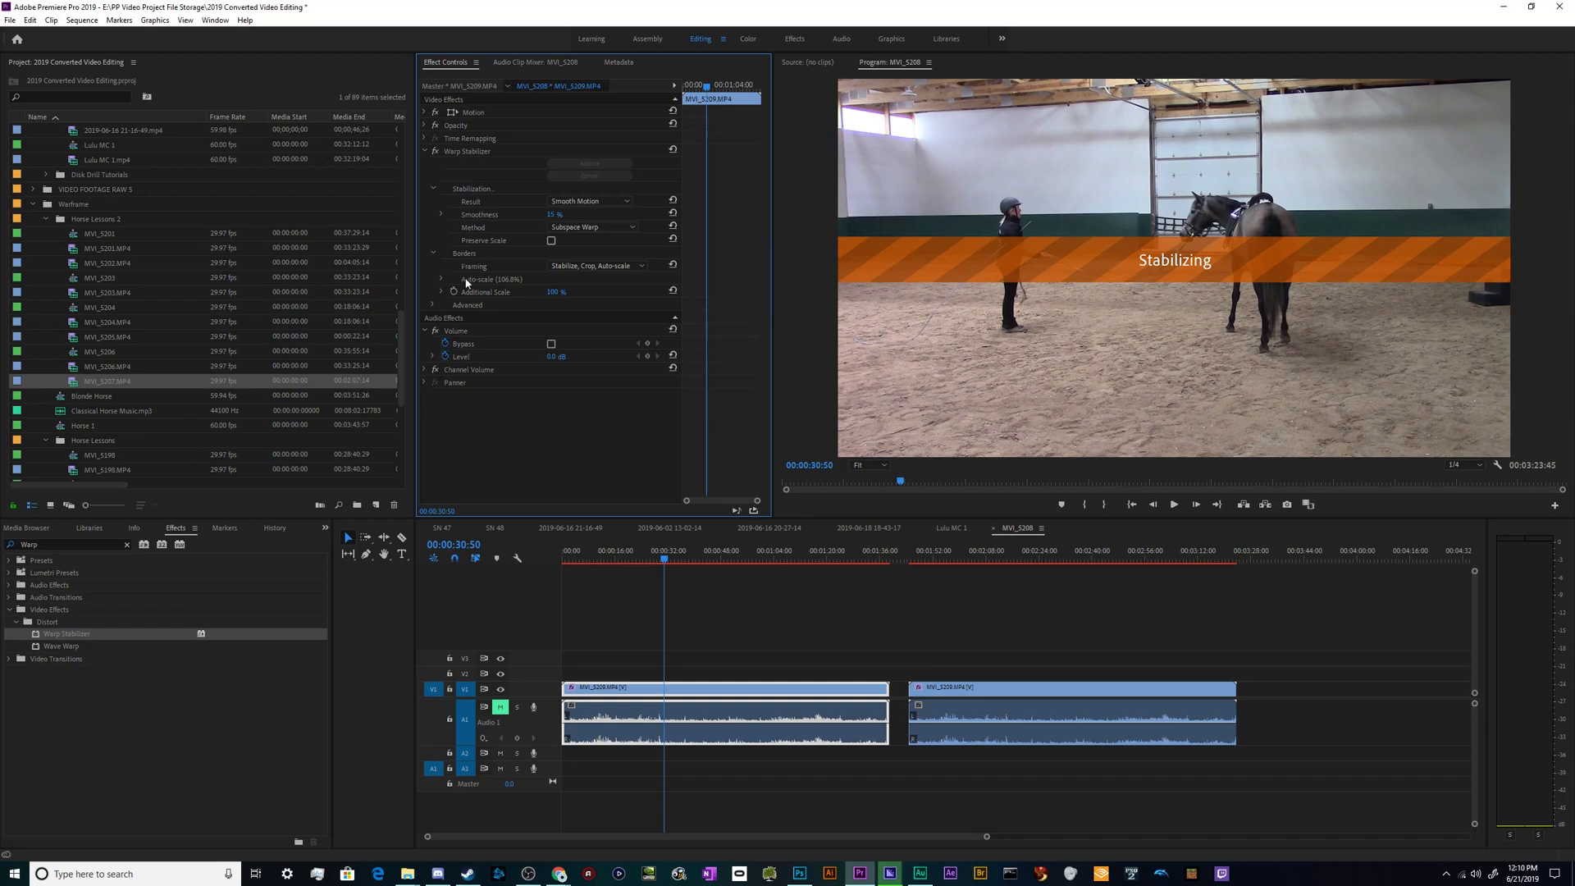
{"action": "left_click", "coordinate": [614, 264]}
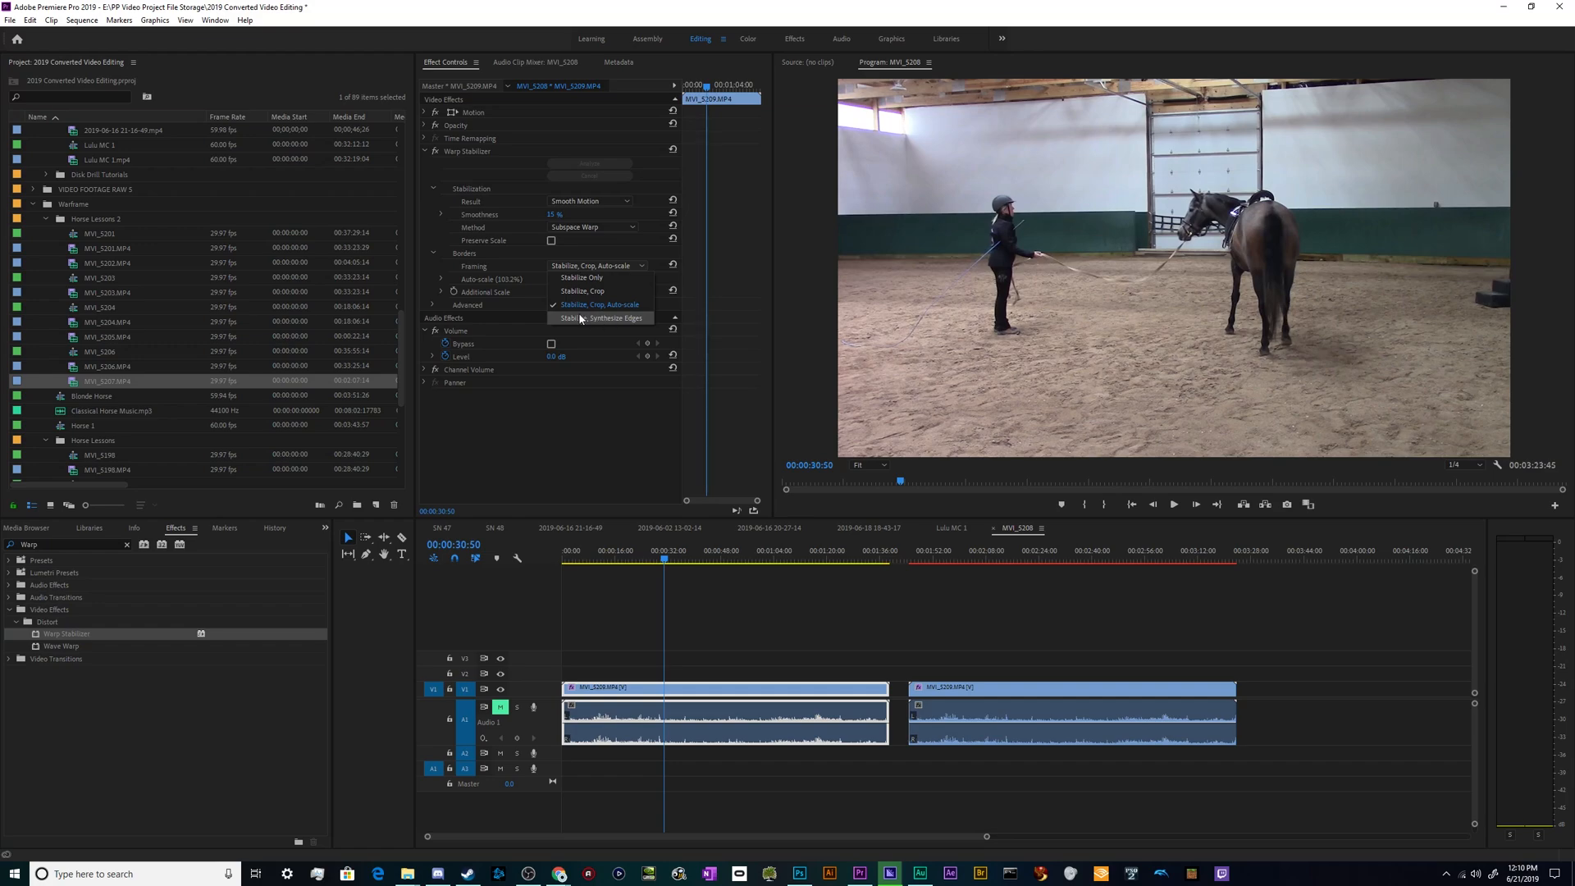
{"action": "left_click", "coordinate": [607, 422]}
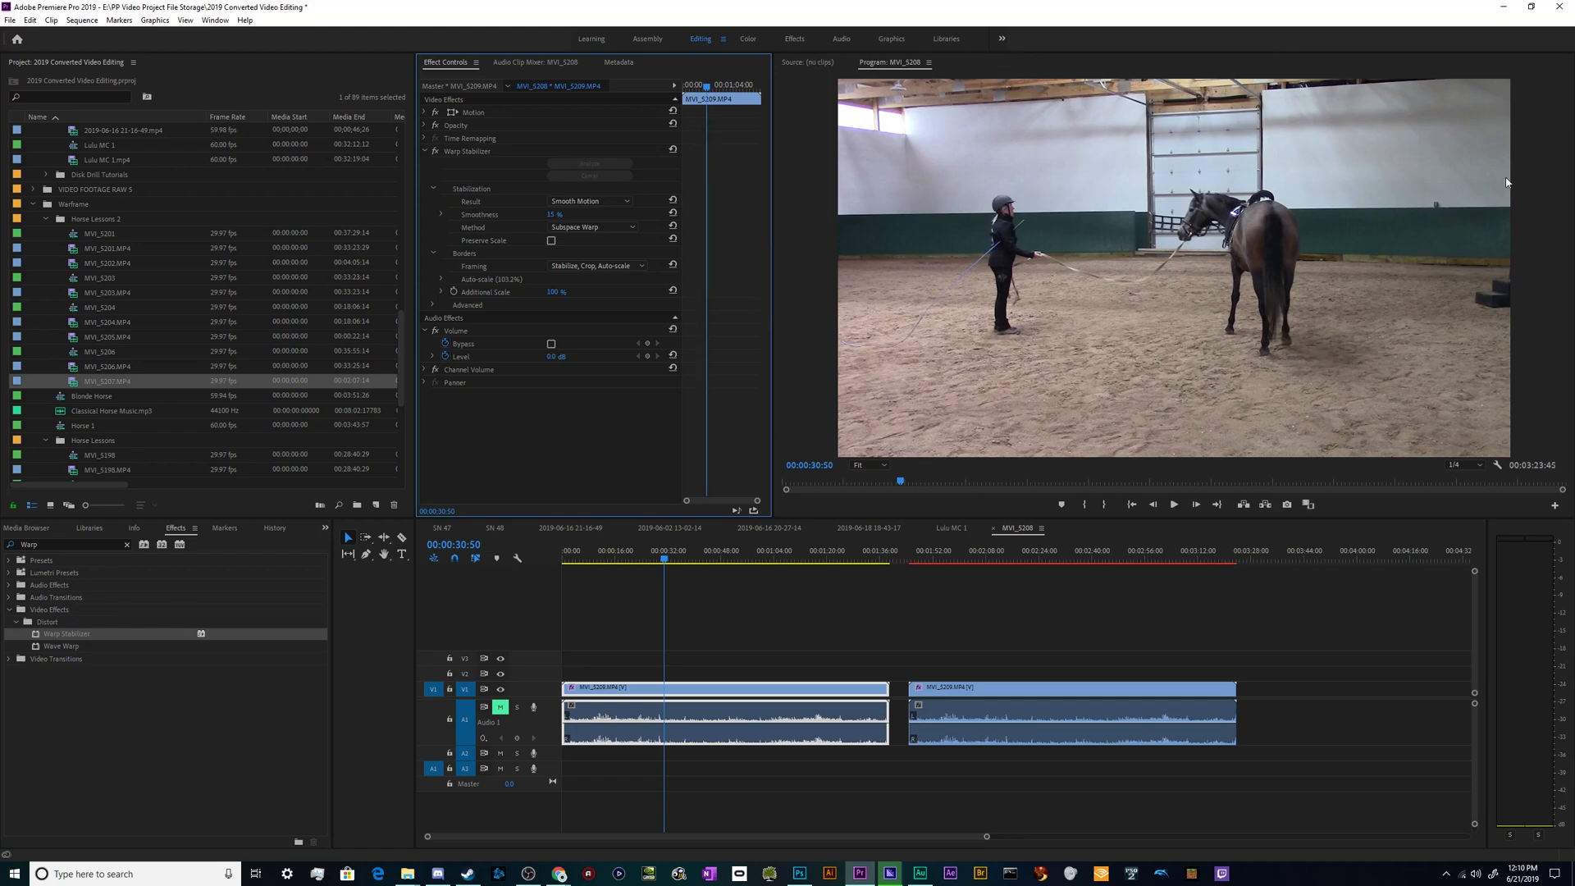
- Play parts of the stabilized first clip and the unanalyzed second clip to compare their camera movement
{"action": "left_click", "coordinate": [713, 611]}
{"action": "key", "text": "space"}
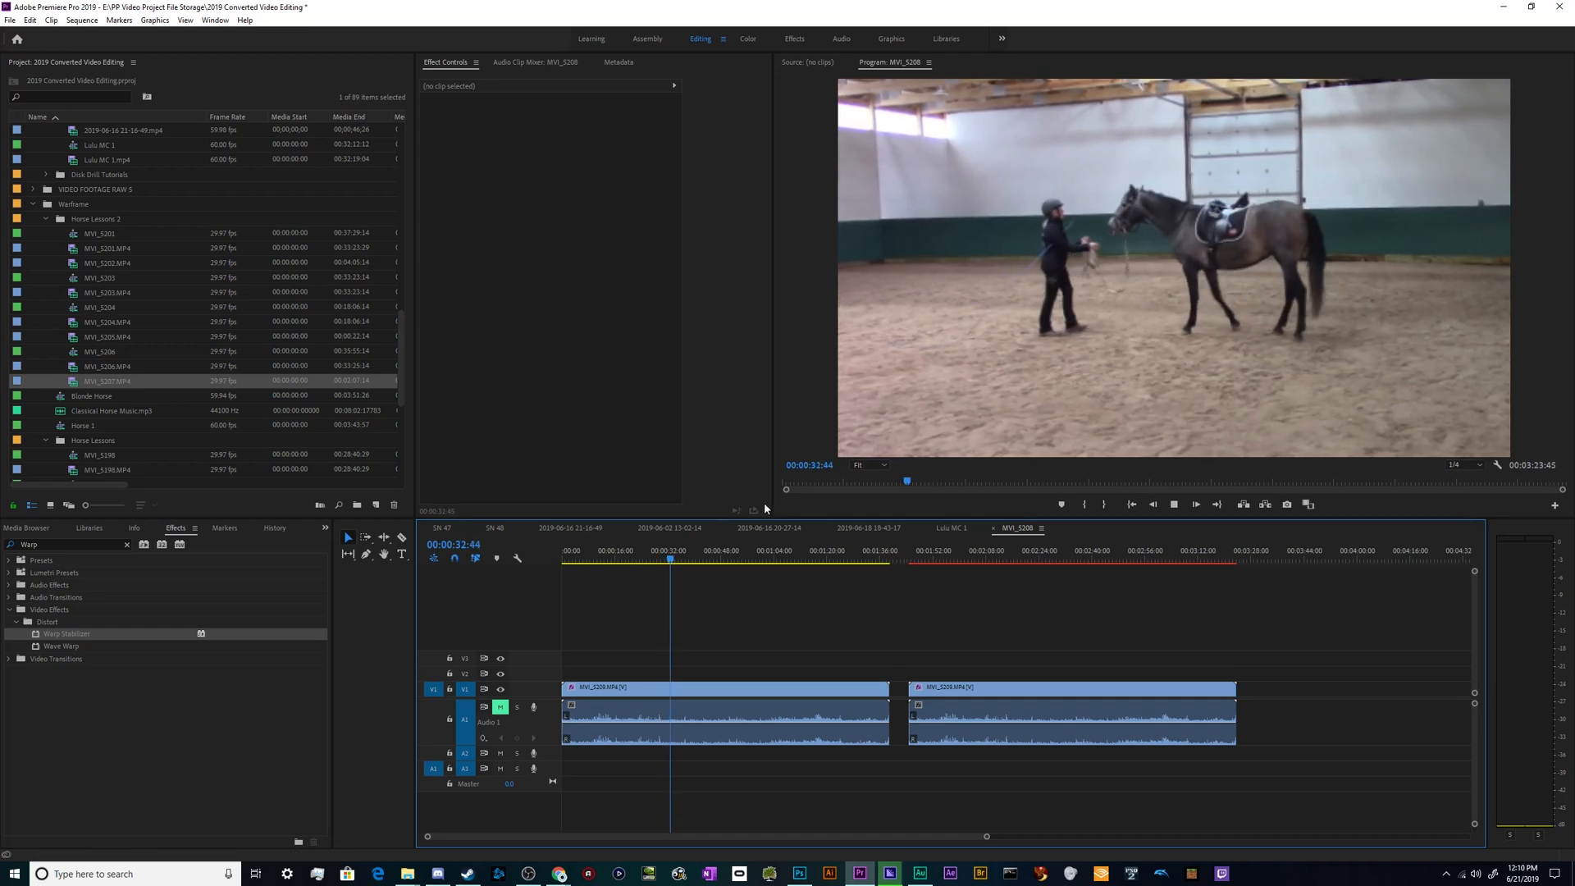
{"action": "left_click", "coordinate": [606, 561]}
{"action": "left_click_drag", "start_coordinate": [606, 565], "coordinate": [591, 565]}
{"action": "key", "text": "space"}
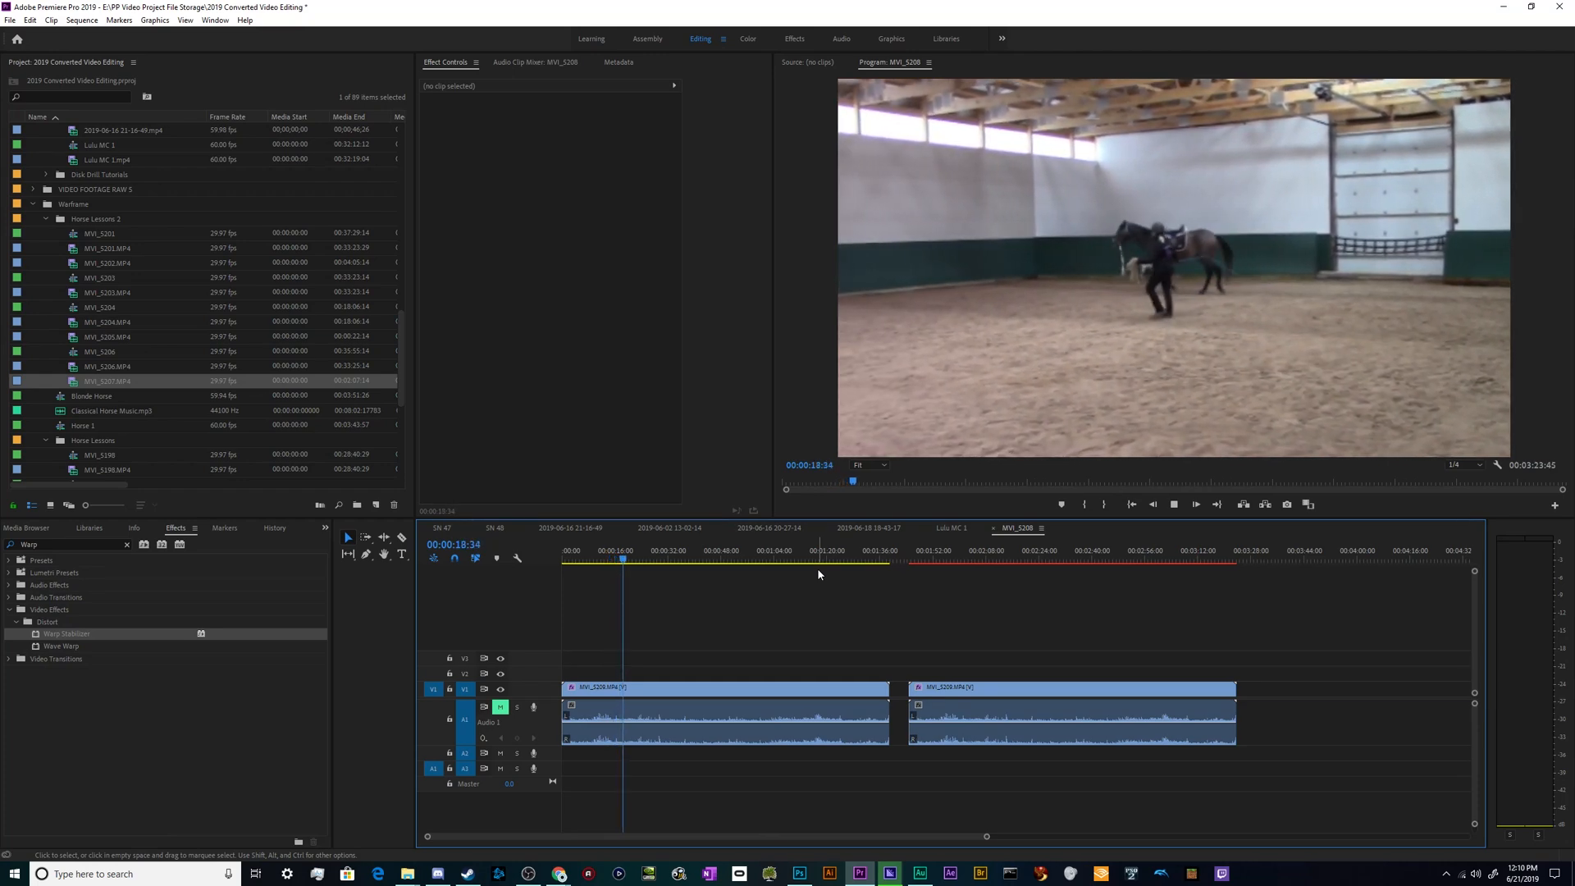
{"action": "left_click", "coordinate": [965, 553]}
{"action": "key", "text": "space"}
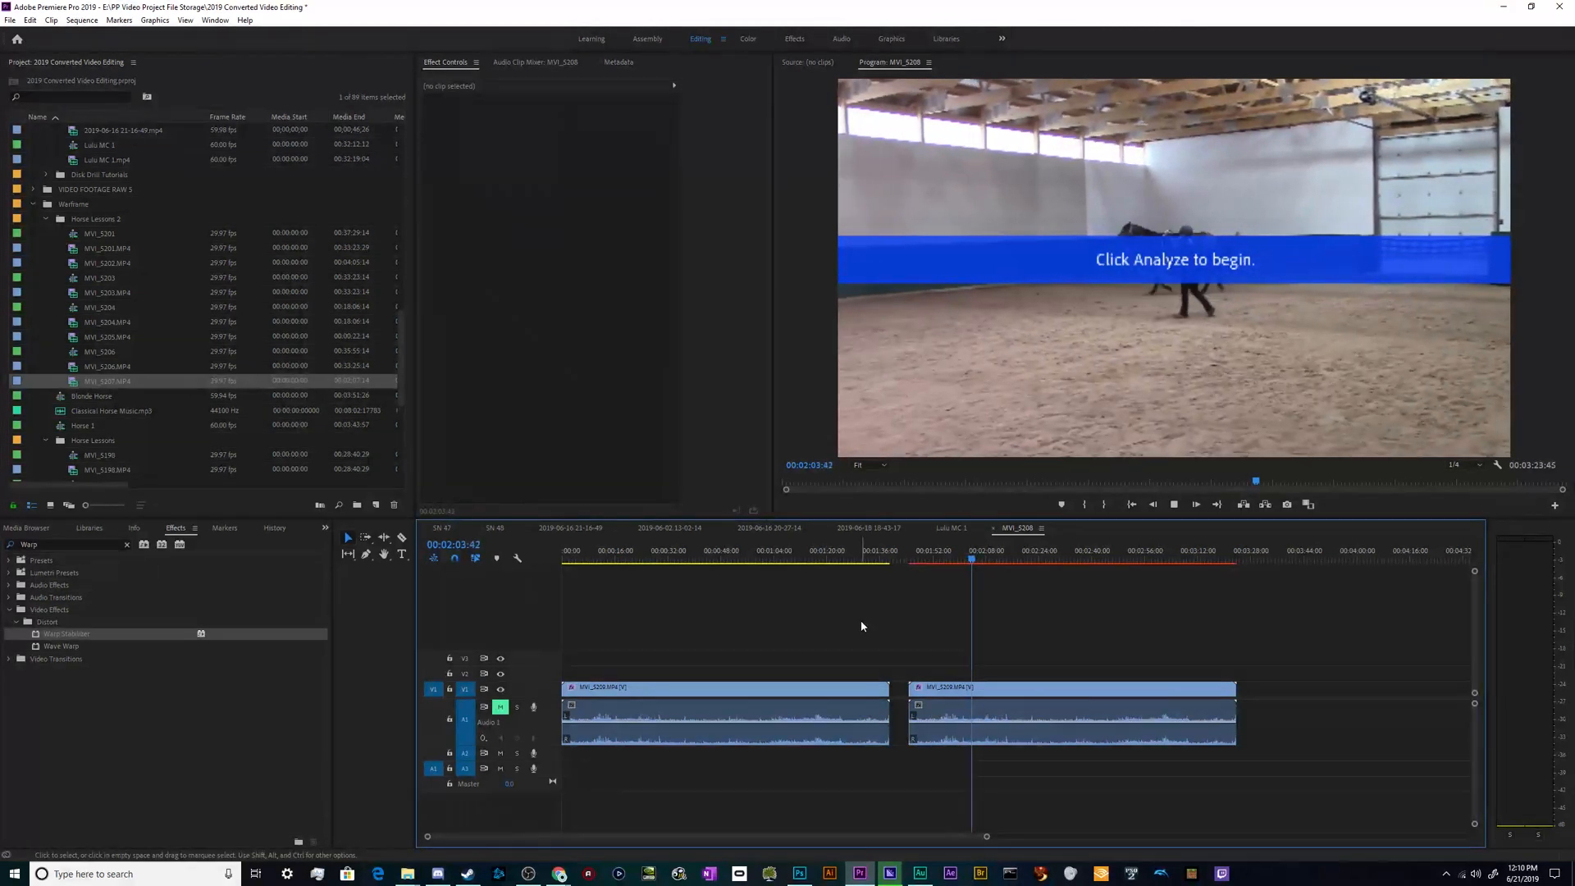
- Move the playhead to 00:00:15:47 and examine the first clip's Warp Stabilizer border settings
{"action": "left_click", "coordinate": [689, 558]}
{"action": "left_click", "coordinate": [615, 559]}
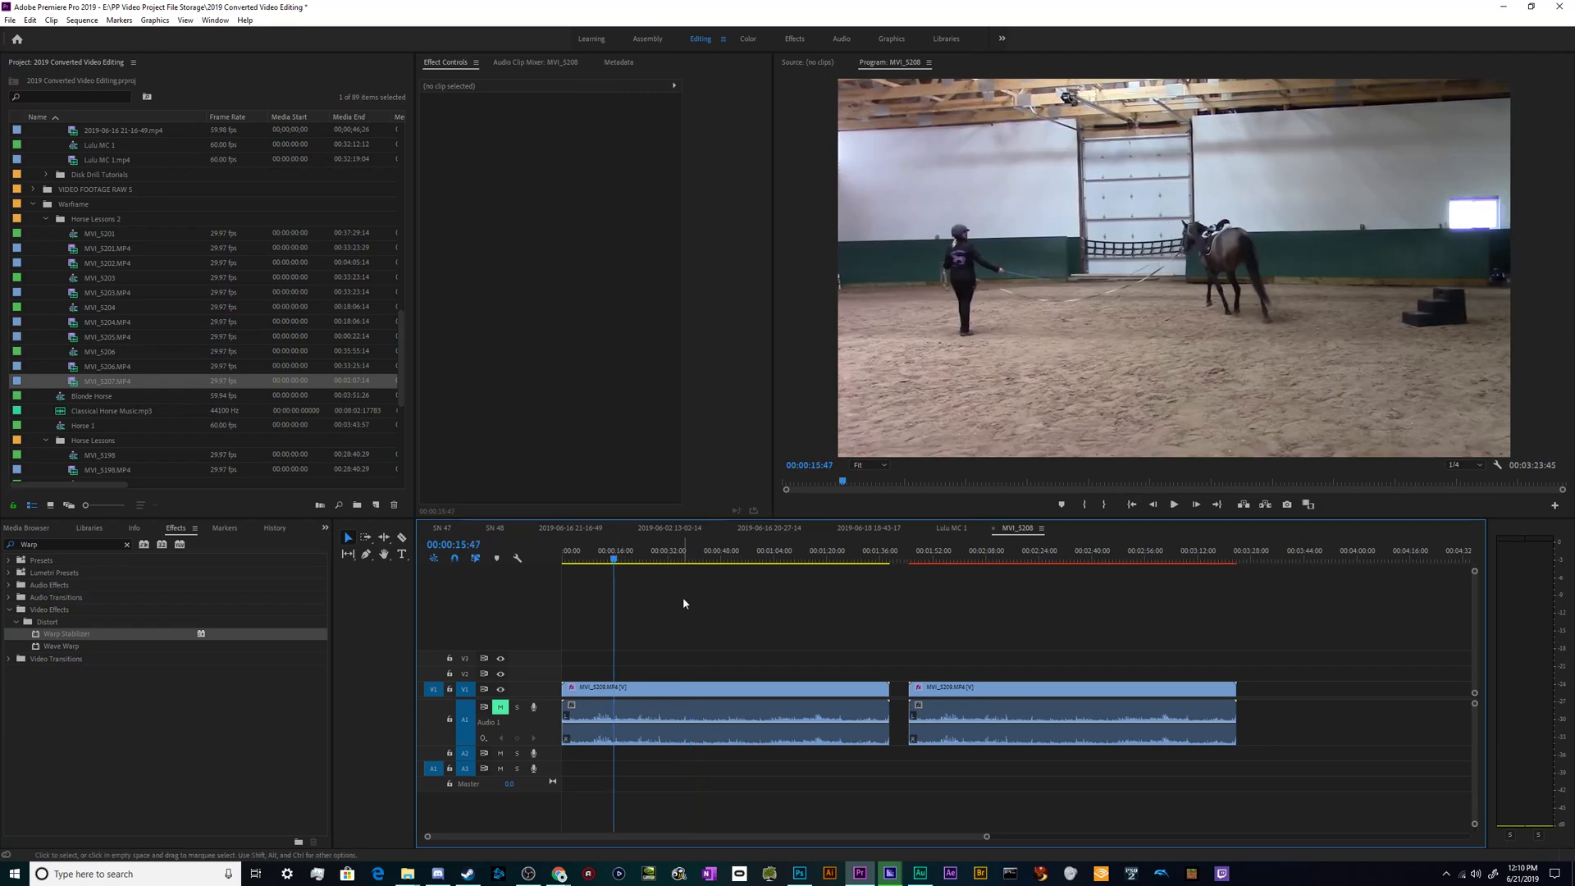
{"action": "left_click", "coordinate": [639, 708]}
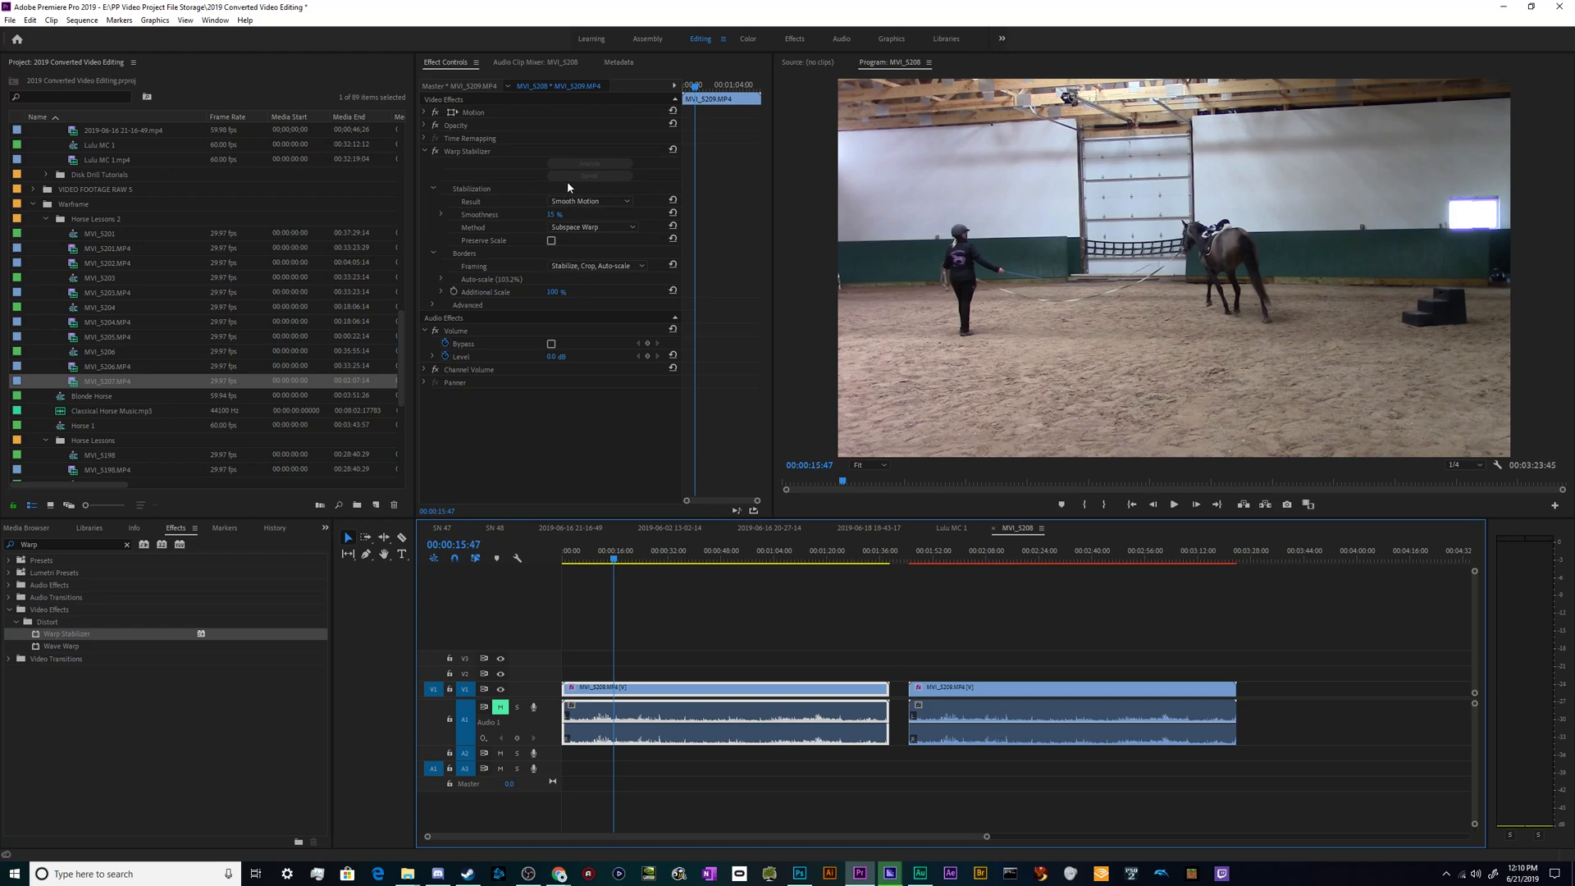
{"action": "left_click", "coordinate": [502, 266]}
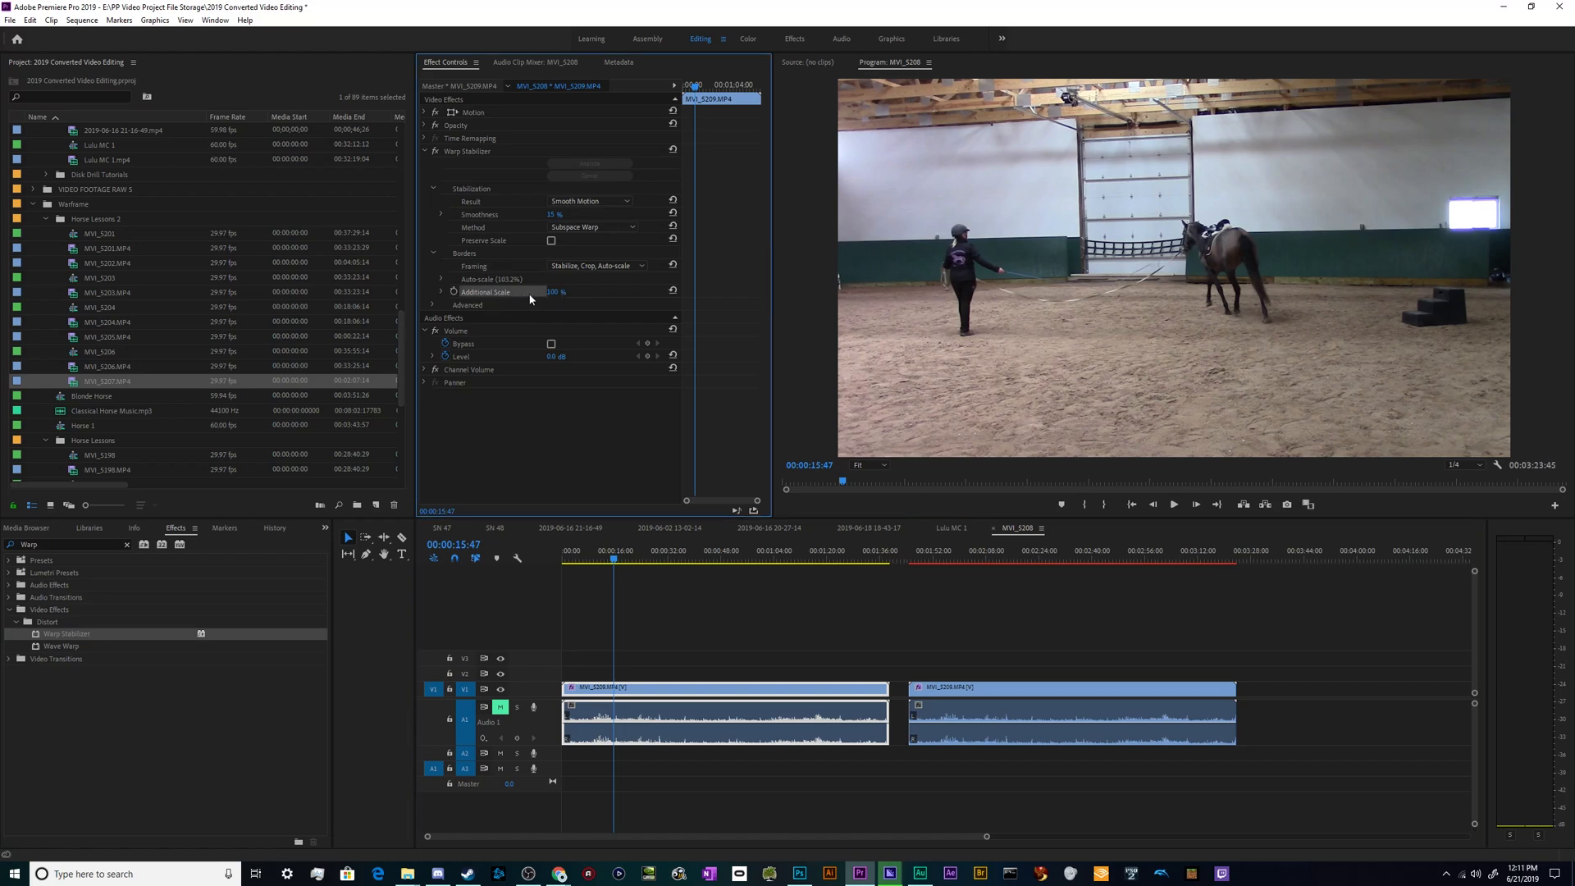
- Try lowering the Additional Scale of the first clip's Warp Stabilizer, undo it, lower it again and play the shrunken picture briefly
{"action": "left_click_drag", "start_coordinate": [549, 293], "coordinate": [537, 293]}
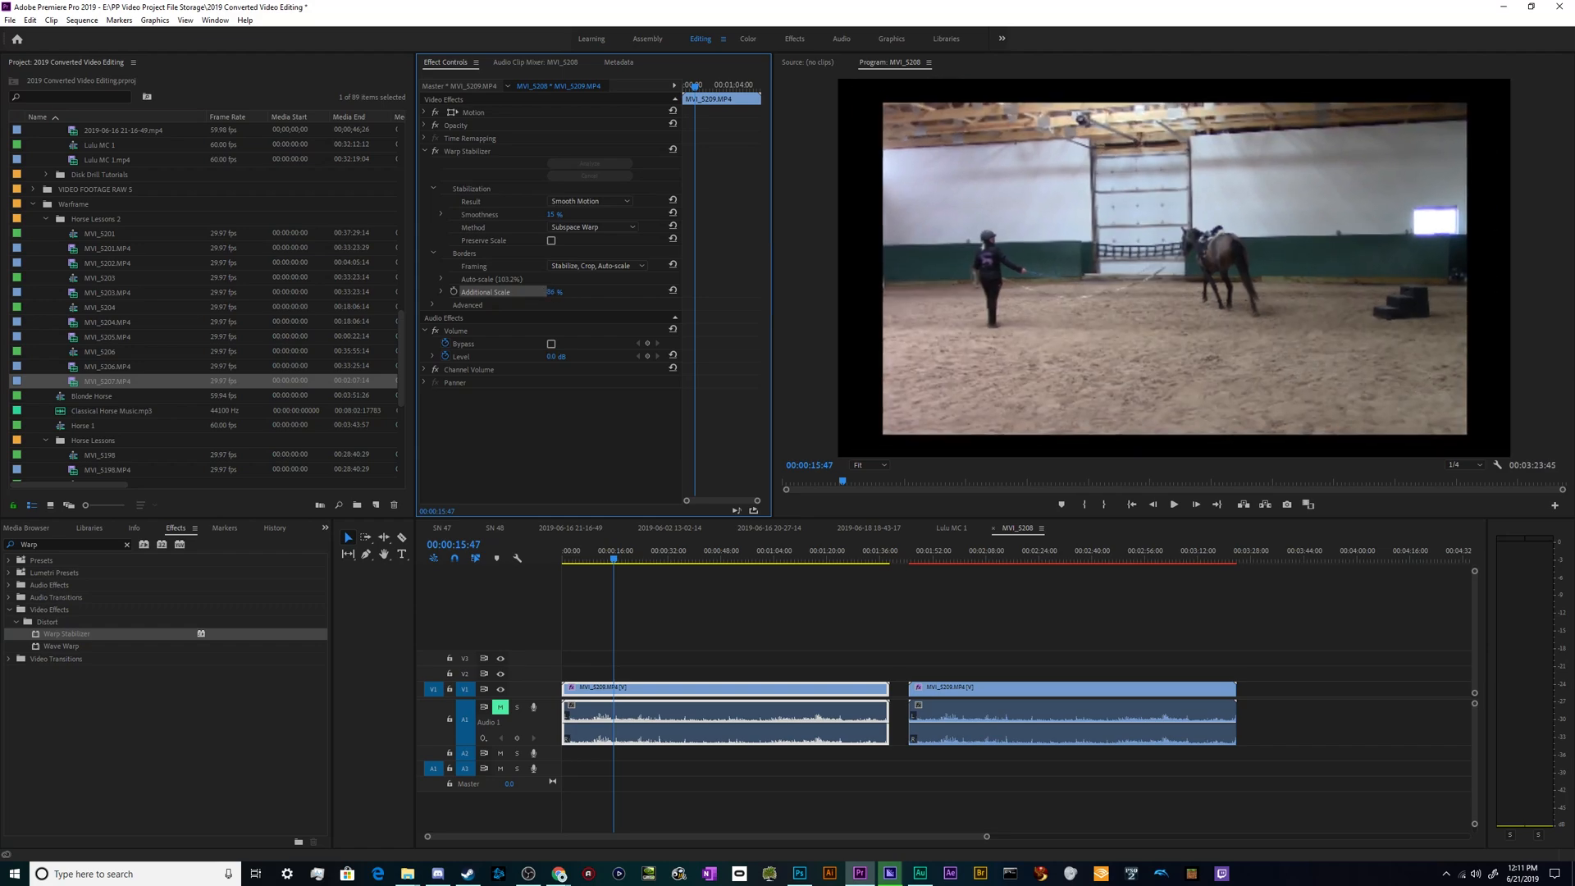
{"action": "key", "text": "ctrl+z"}
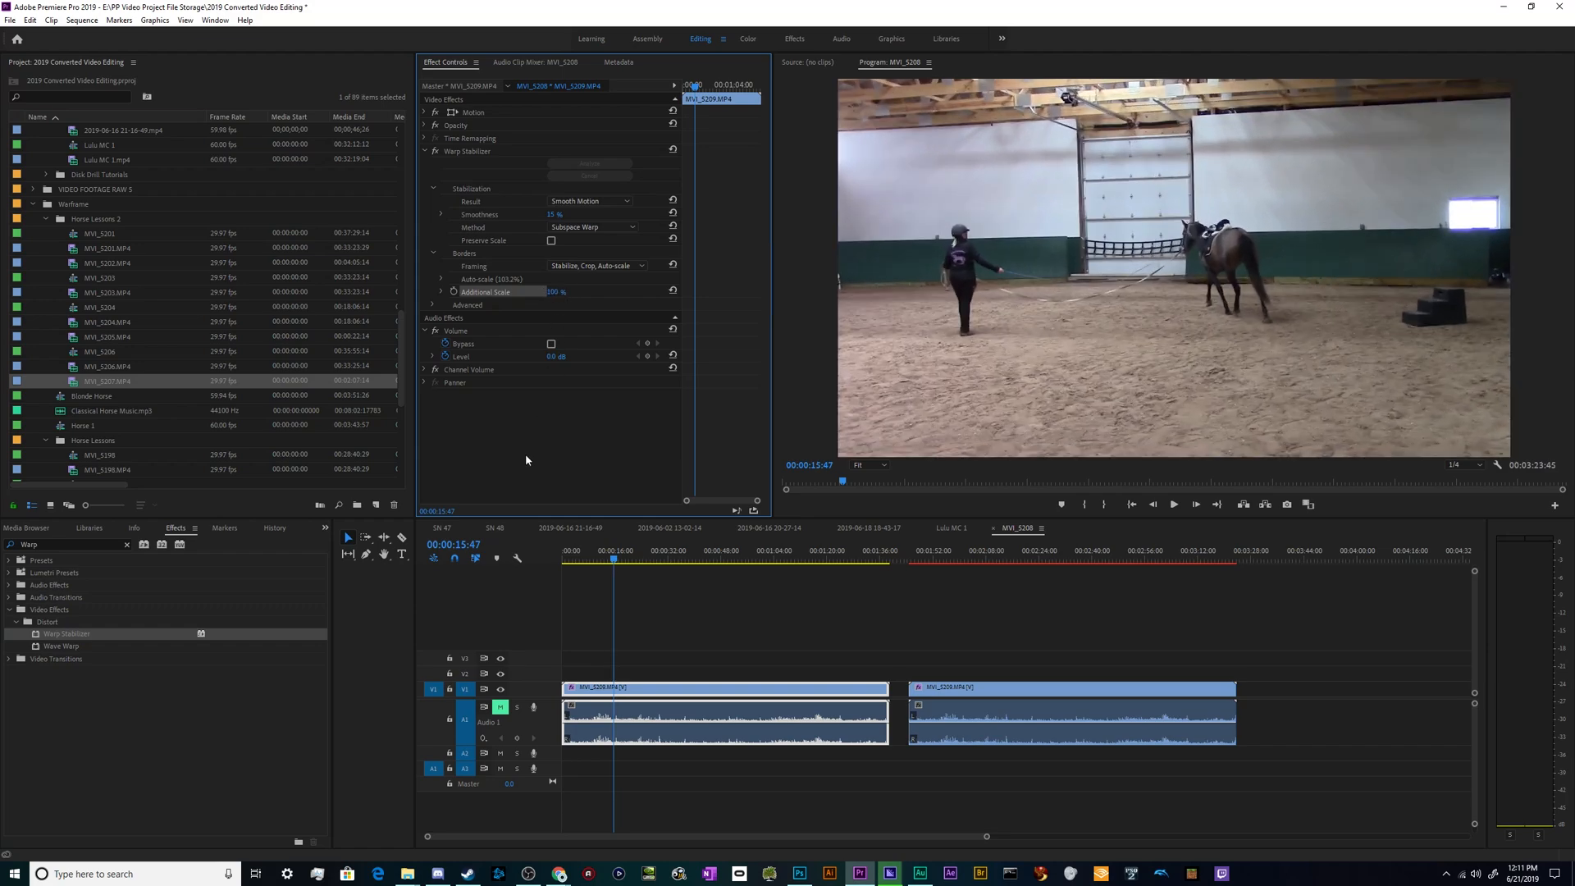
{"action": "left_click_drag", "start_coordinate": [558, 293], "coordinate": [543, 293]}
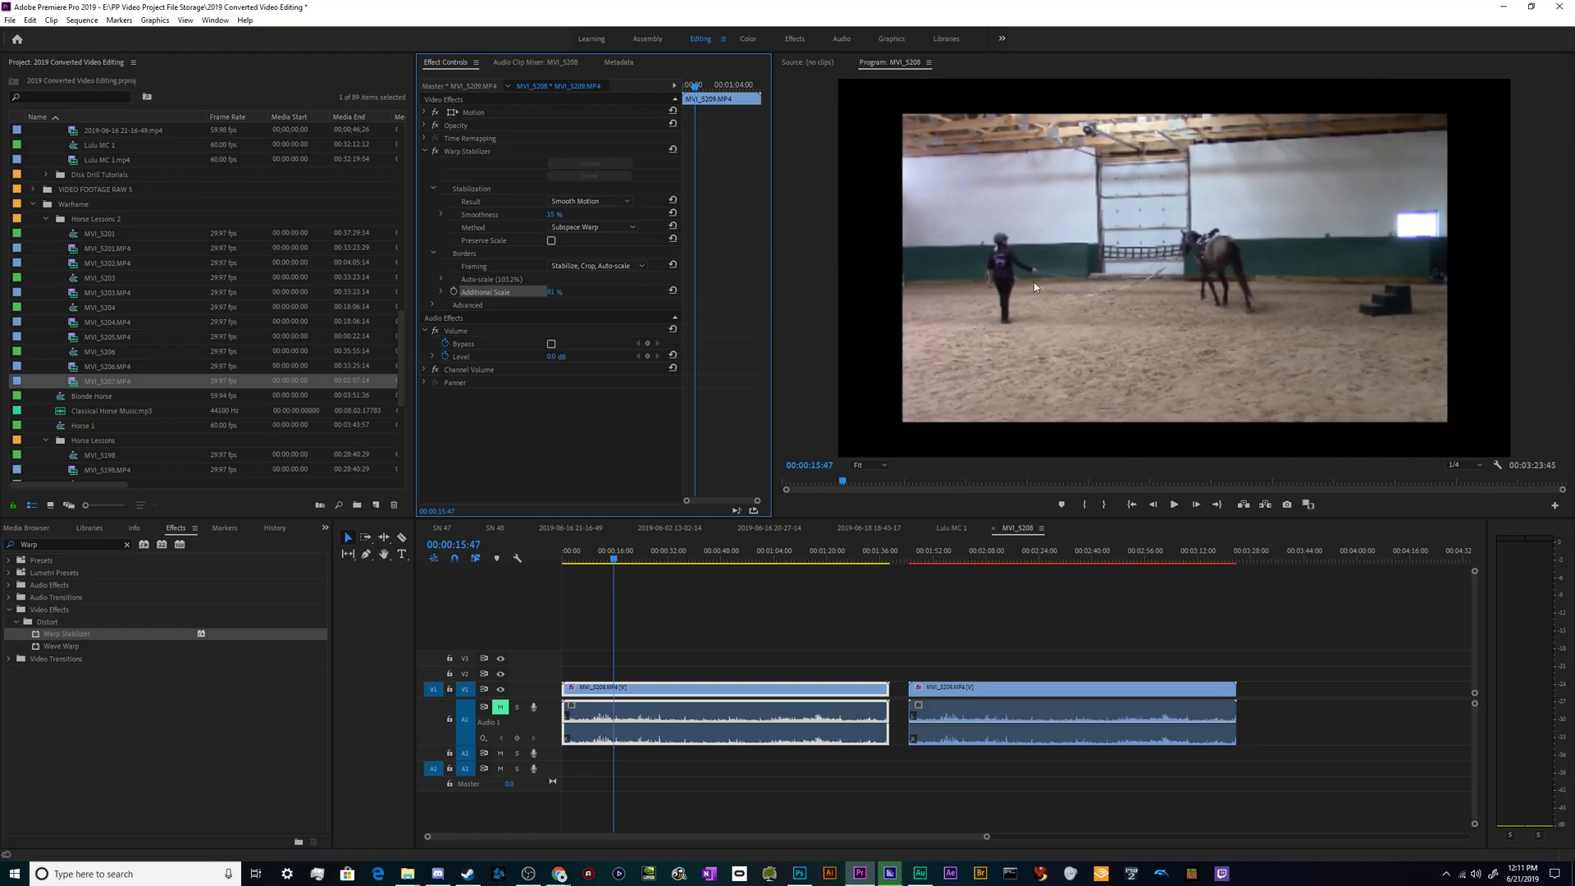
{"action": "key", "text": "space"}
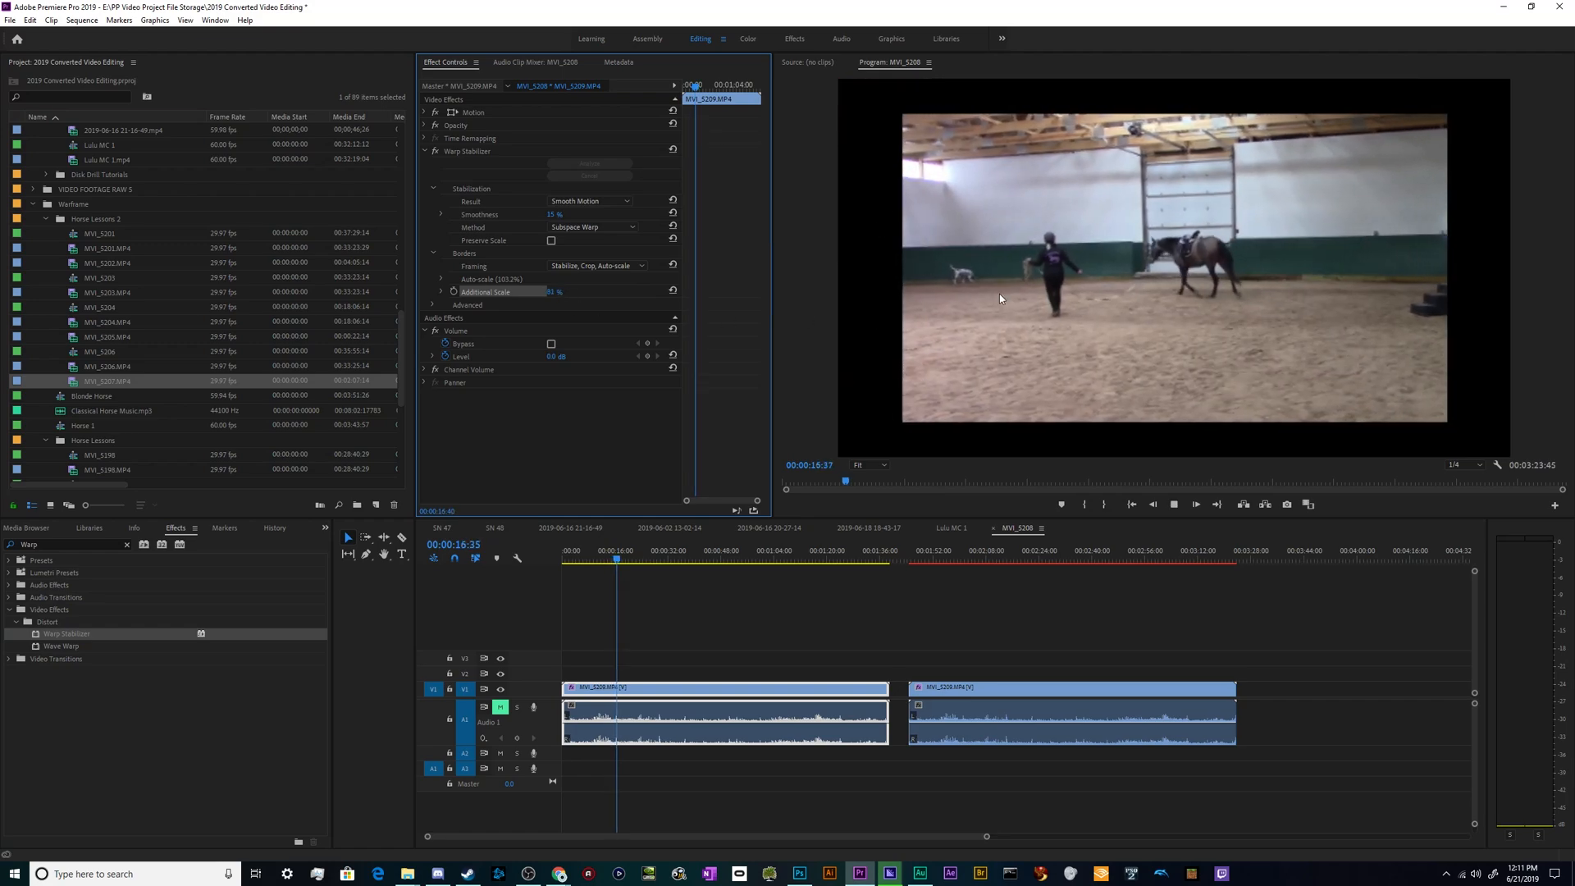
{"action": "key", "text": "space"}
- Try an Additional Scale of 0% in the first clip's Warp Stabilizer
{"action": "left_click", "coordinate": [558, 296]}
{"action": "left_click", "coordinate": [558, 292]}
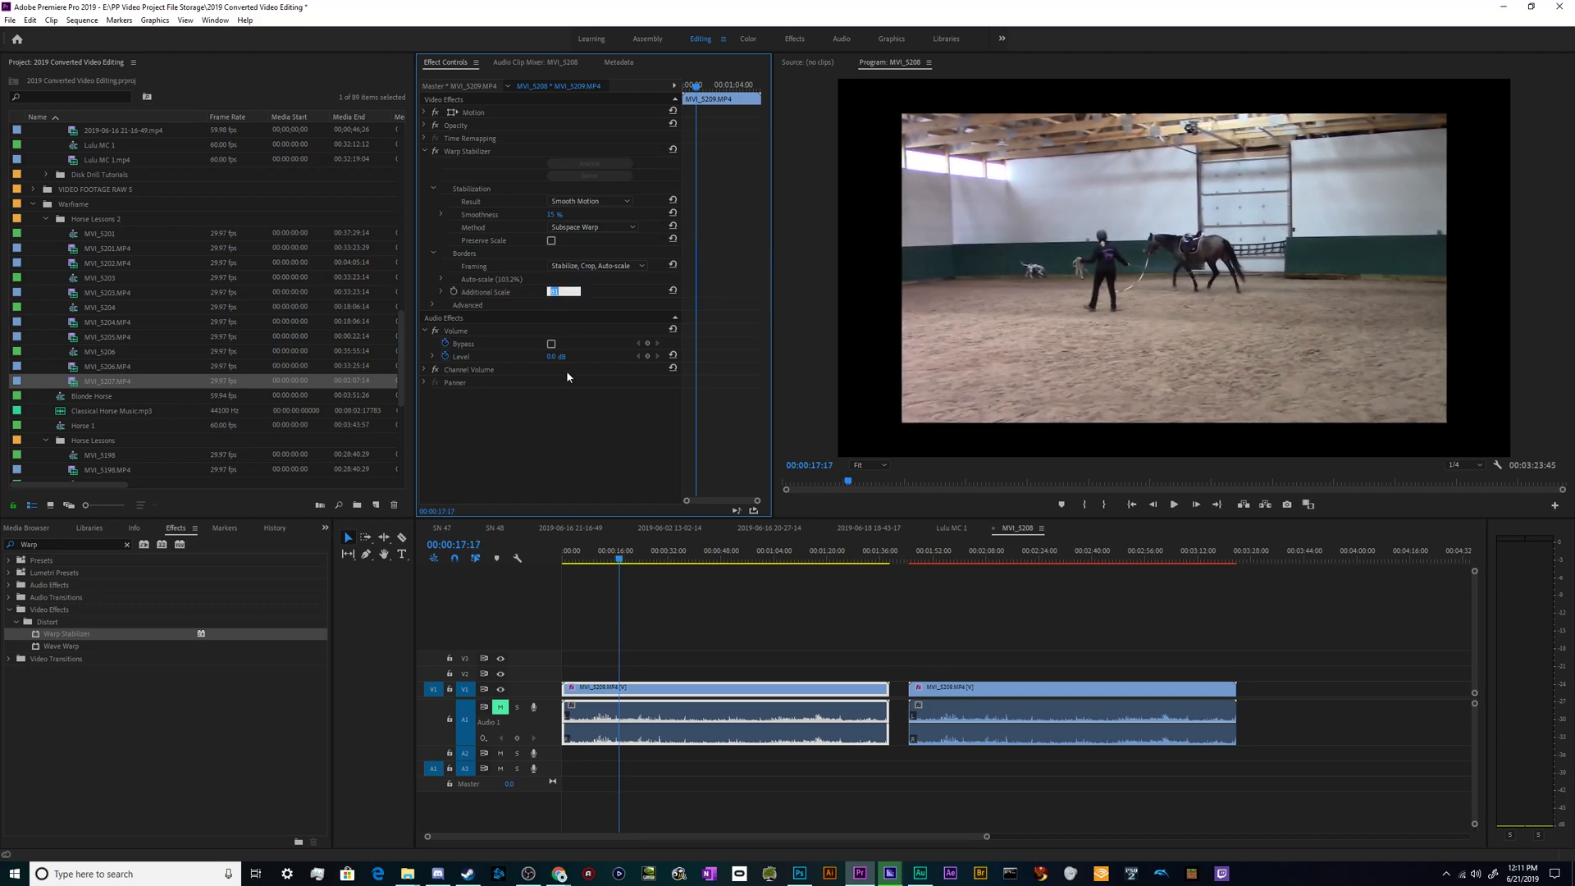
{"action": "type", "text": "0"}
{"action": "key", "text": "Return"}
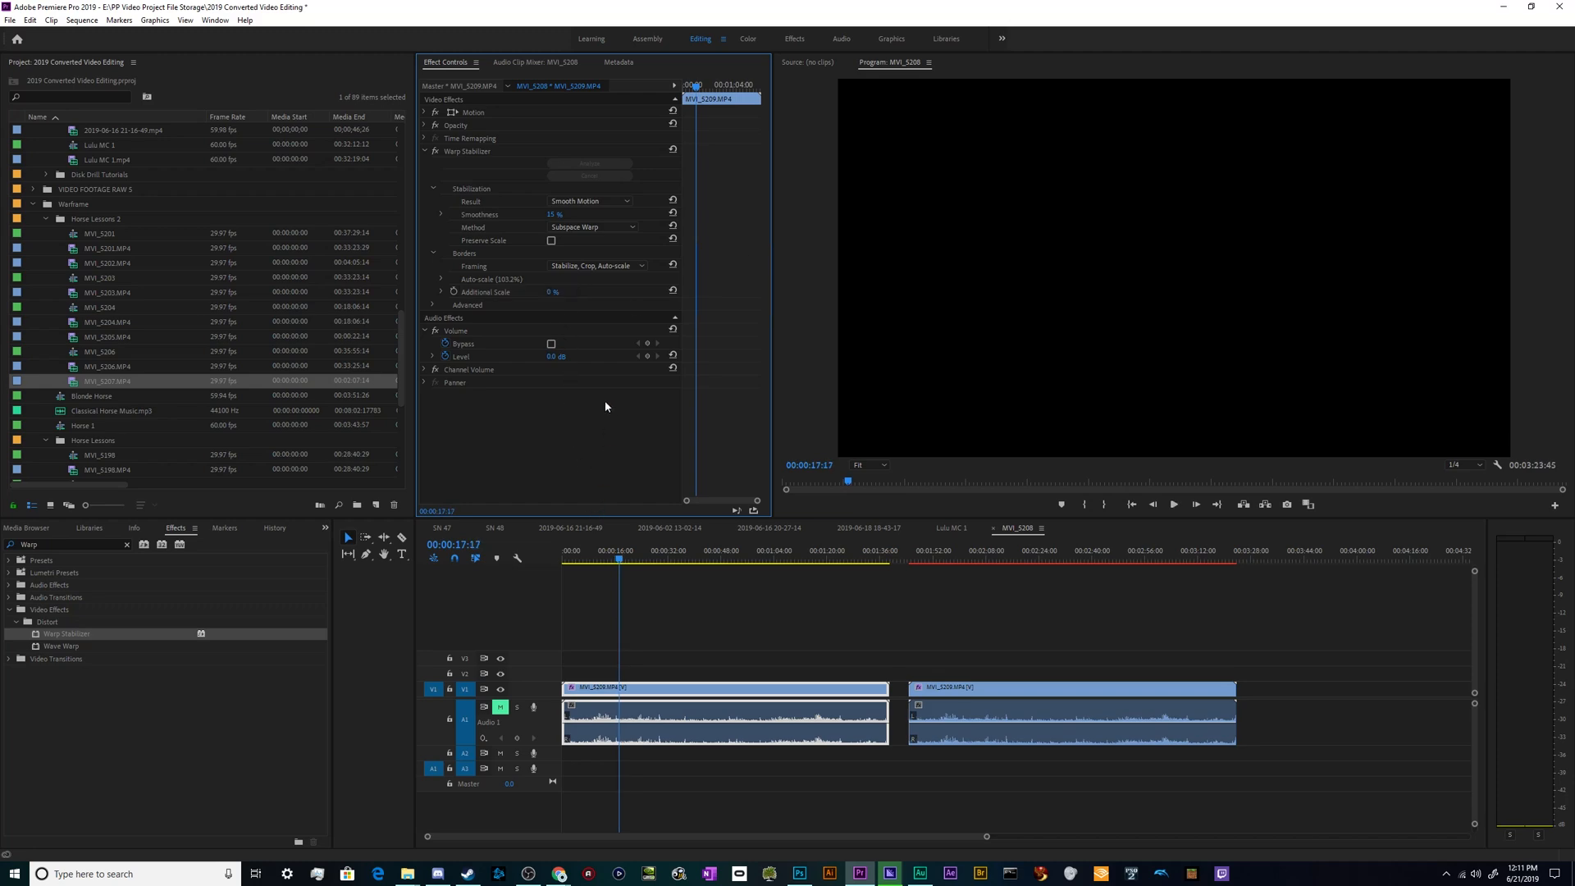
- Set the Additional Scale of the first clip's Warp Stabilizer to 100%
{"action": "left_click", "coordinate": [570, 302]}
{"action": "type", "text": "10"}
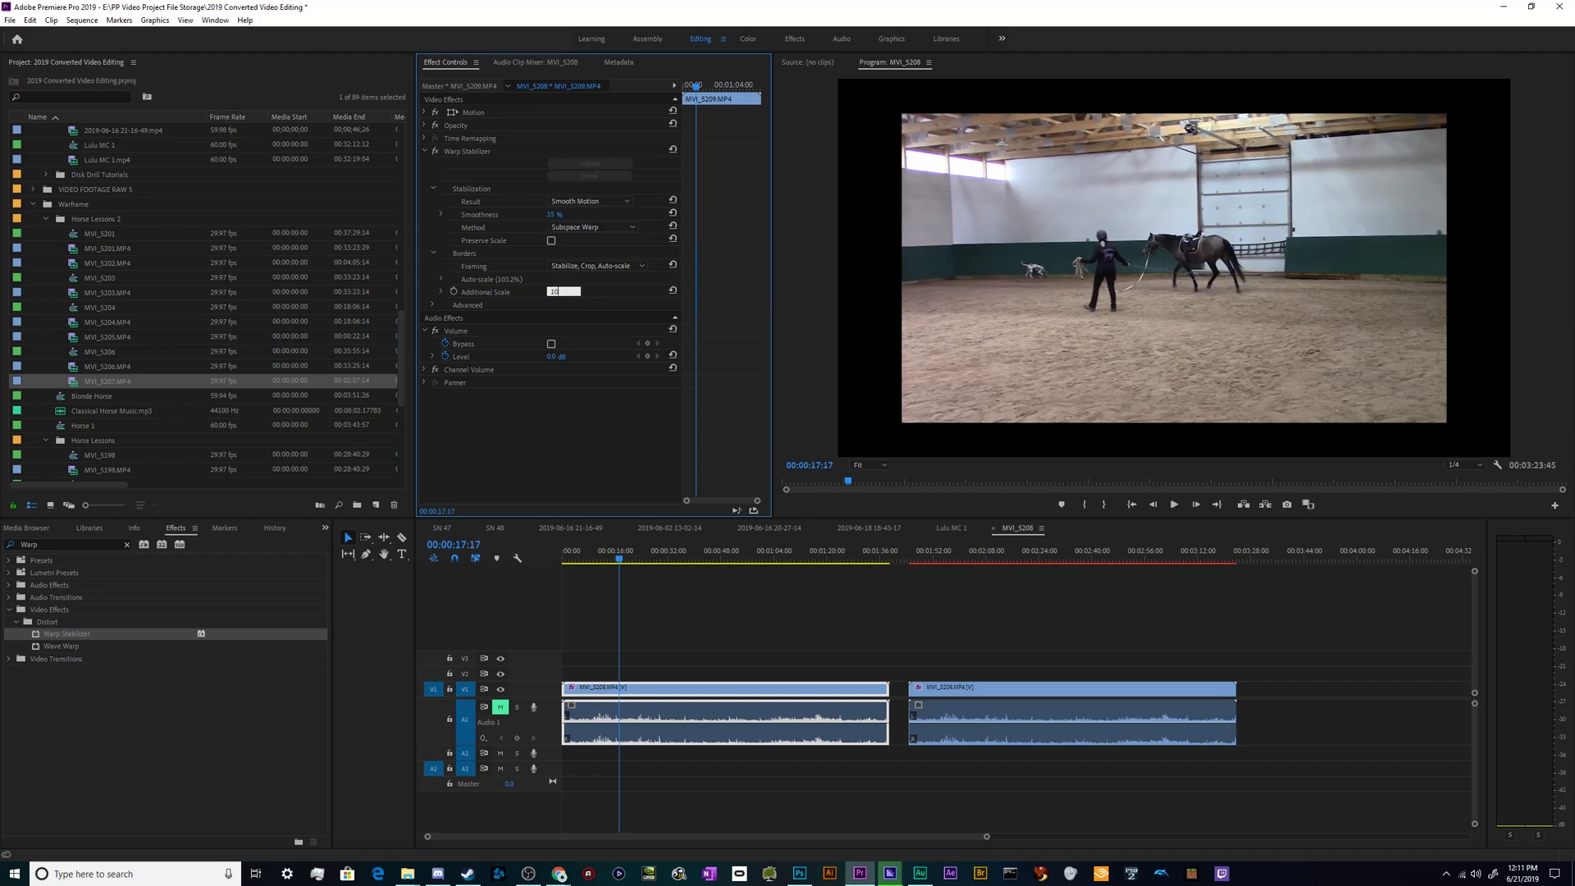
{"action": "type", "text": "0"}
{"action": "key", "text": "Return"}
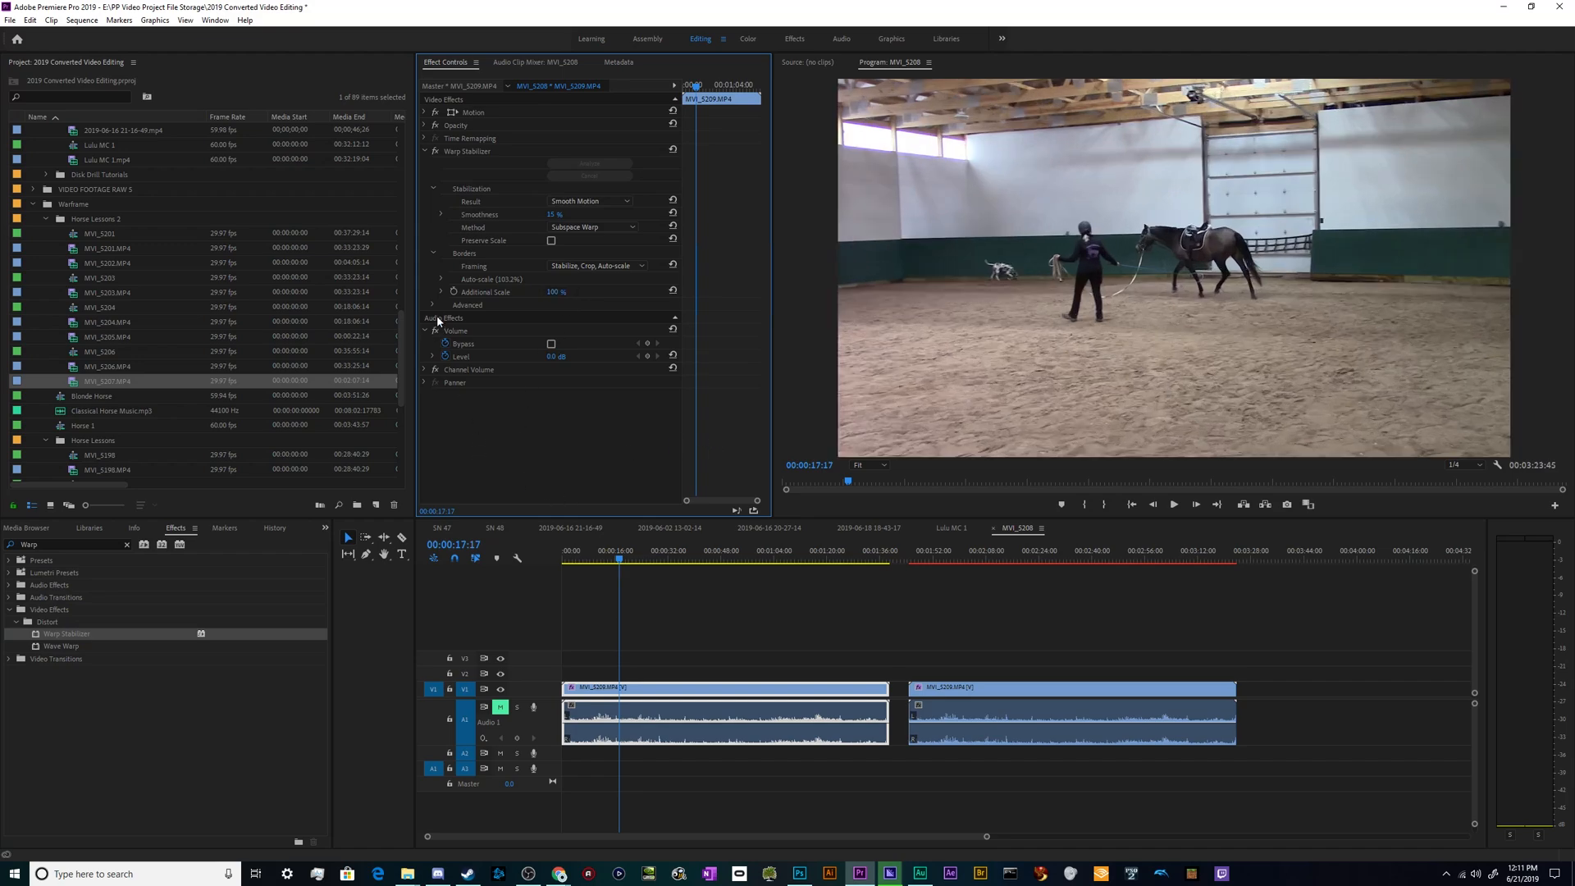
- Review the Advanced settings of the first clip's Warp Stabilizer, including the Rolling Shutter Ripple options, without changing them, and collapse the group
{"action": "left_click", "coordinate": [442, 294]}
{"action": "left_click", "coordinate": [442, 293]}
{"action": "left_click", "coordinate": [432, 305]}
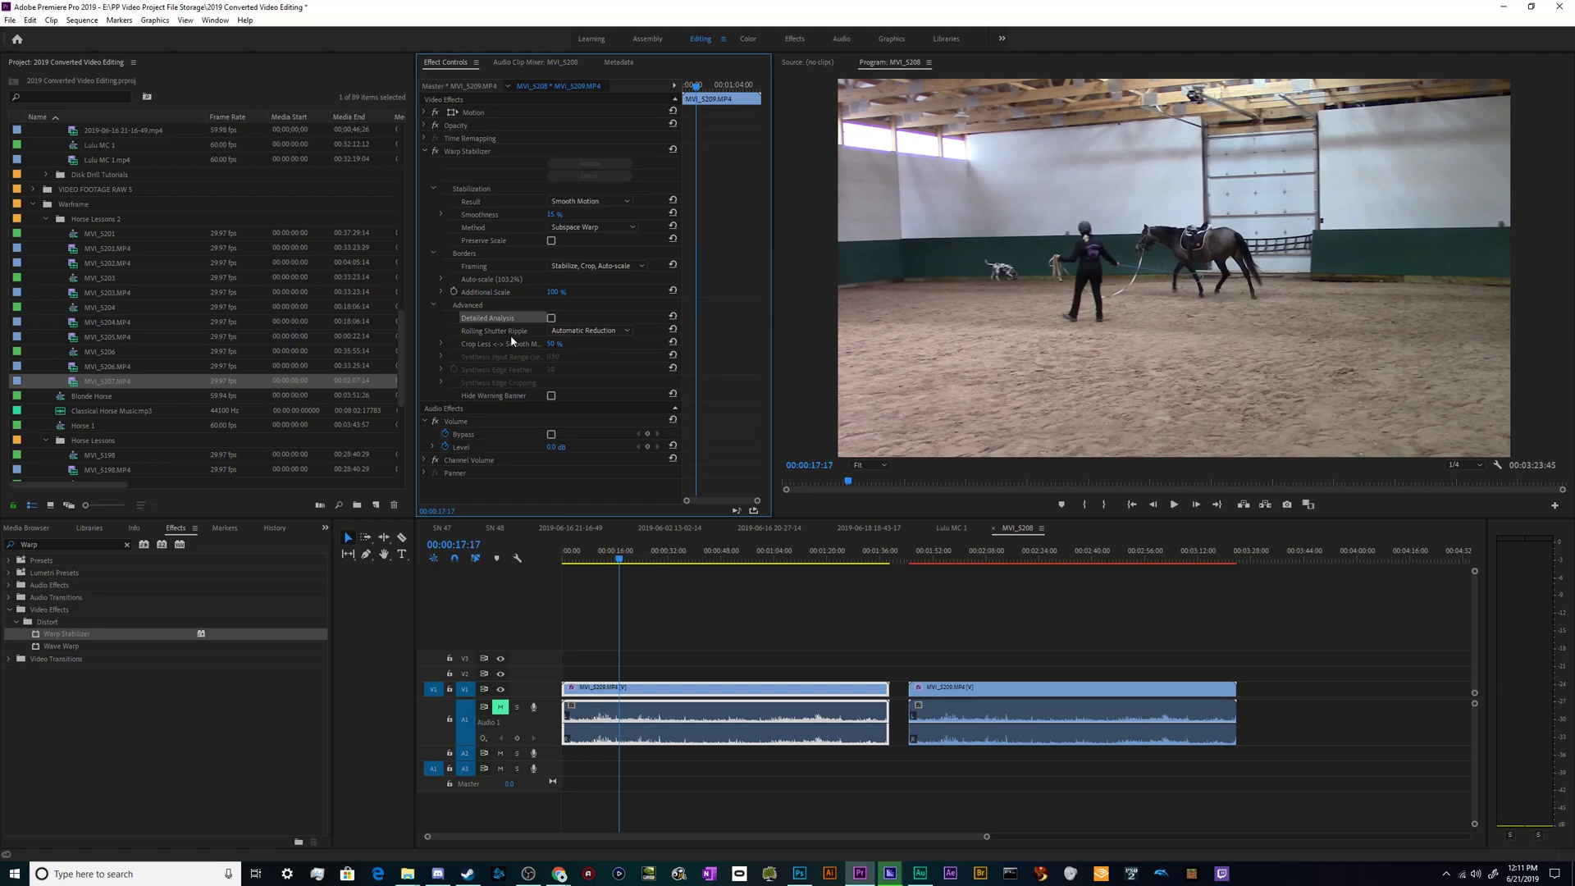
{"action": "left_click", "coordinate": [589, 331]}
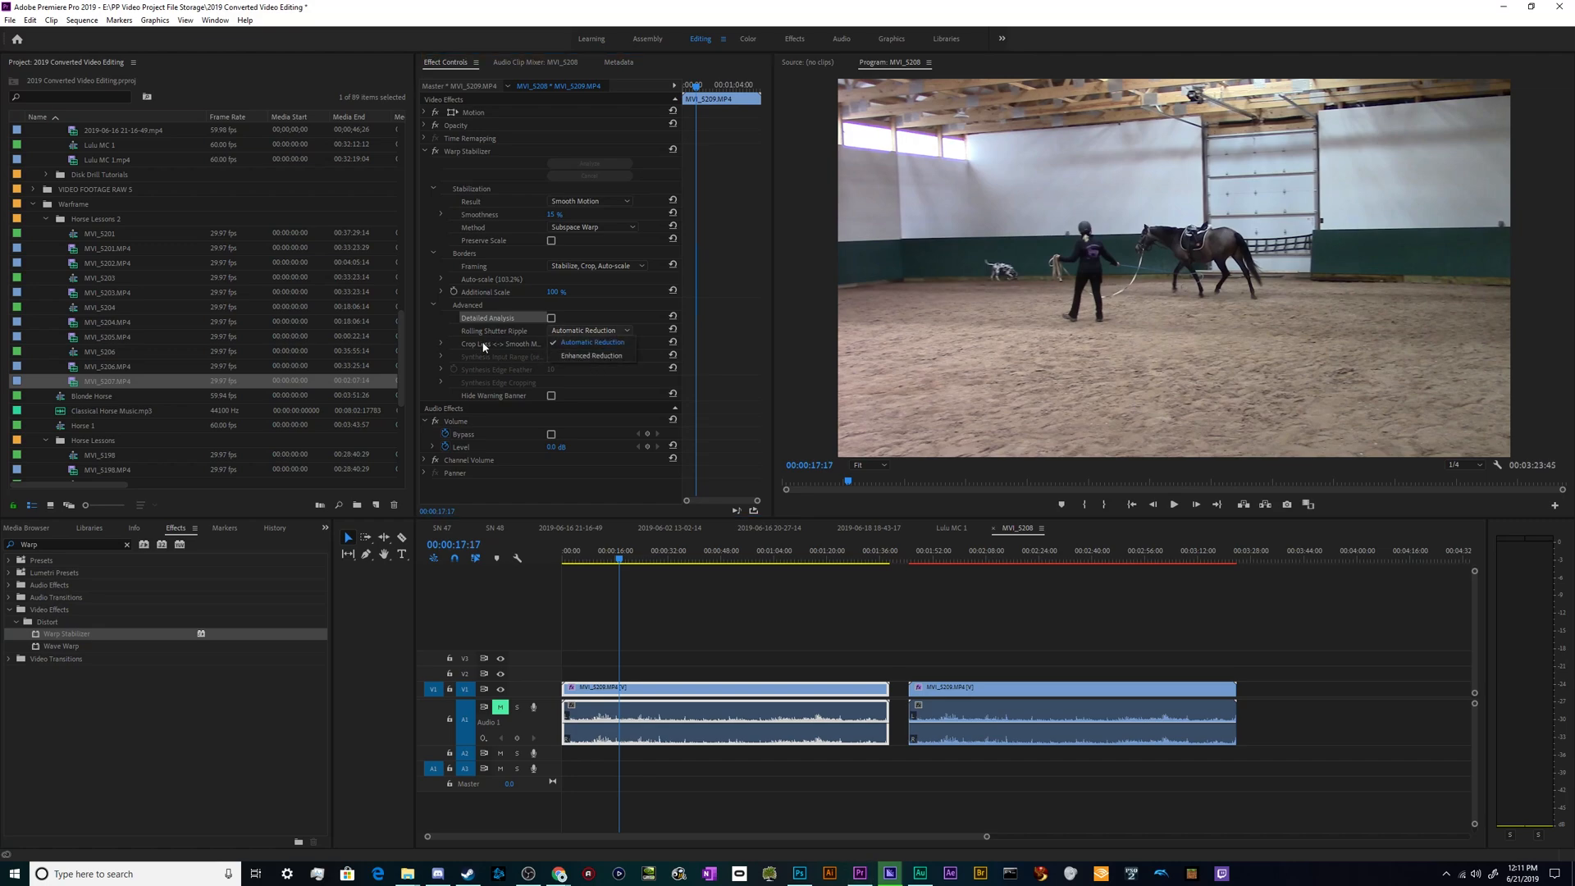
{"action": "left_click", "coordinate": [563, 342]}
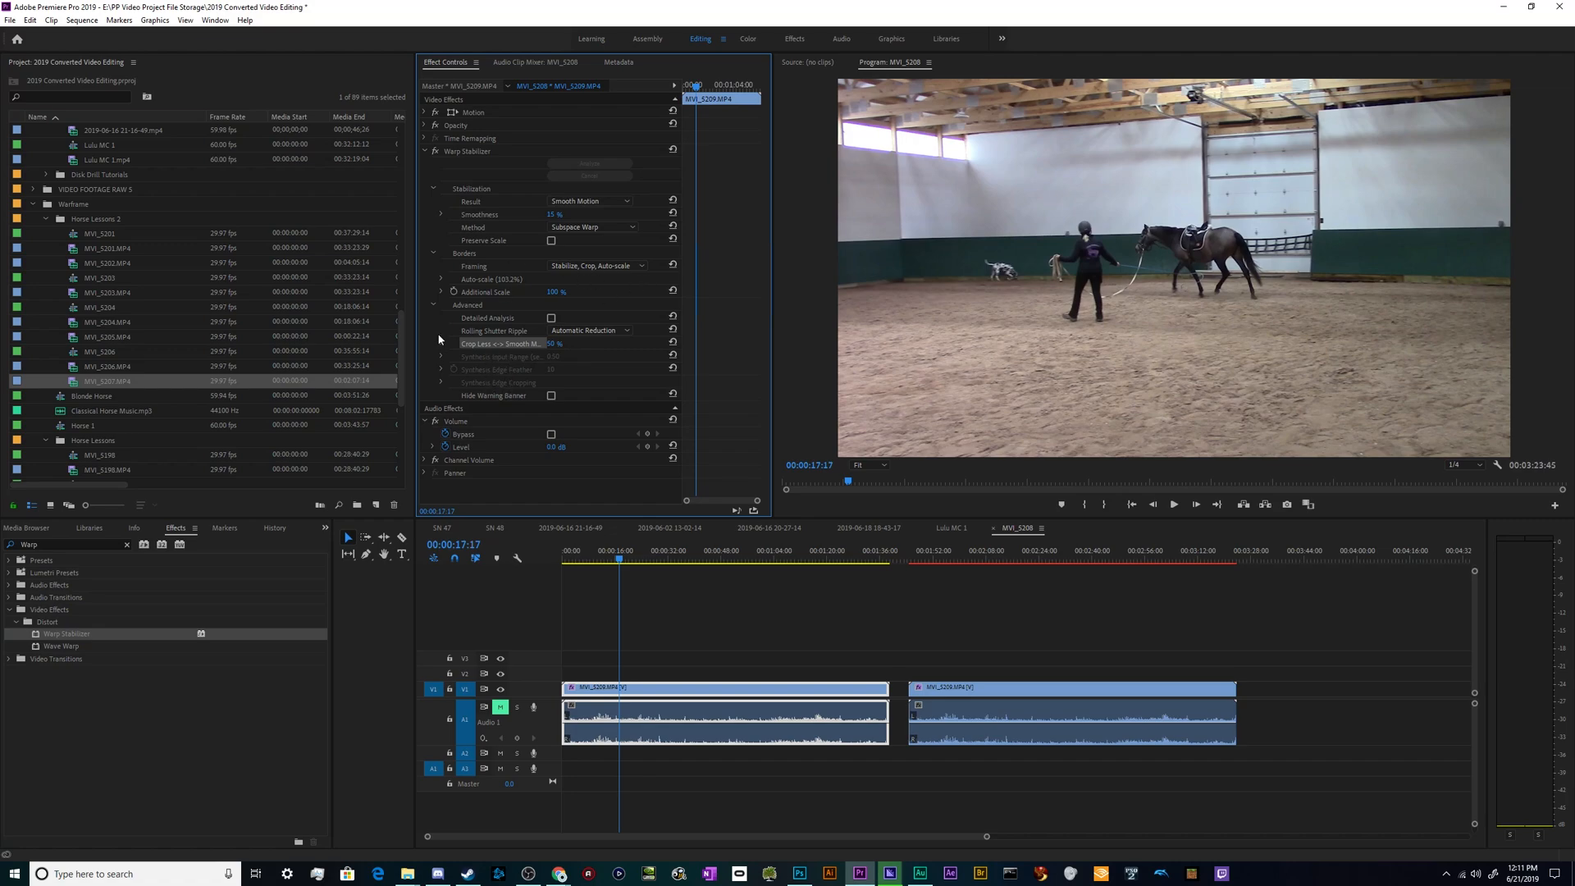
{"action": "left_click", "coordinate": [435, 305]}
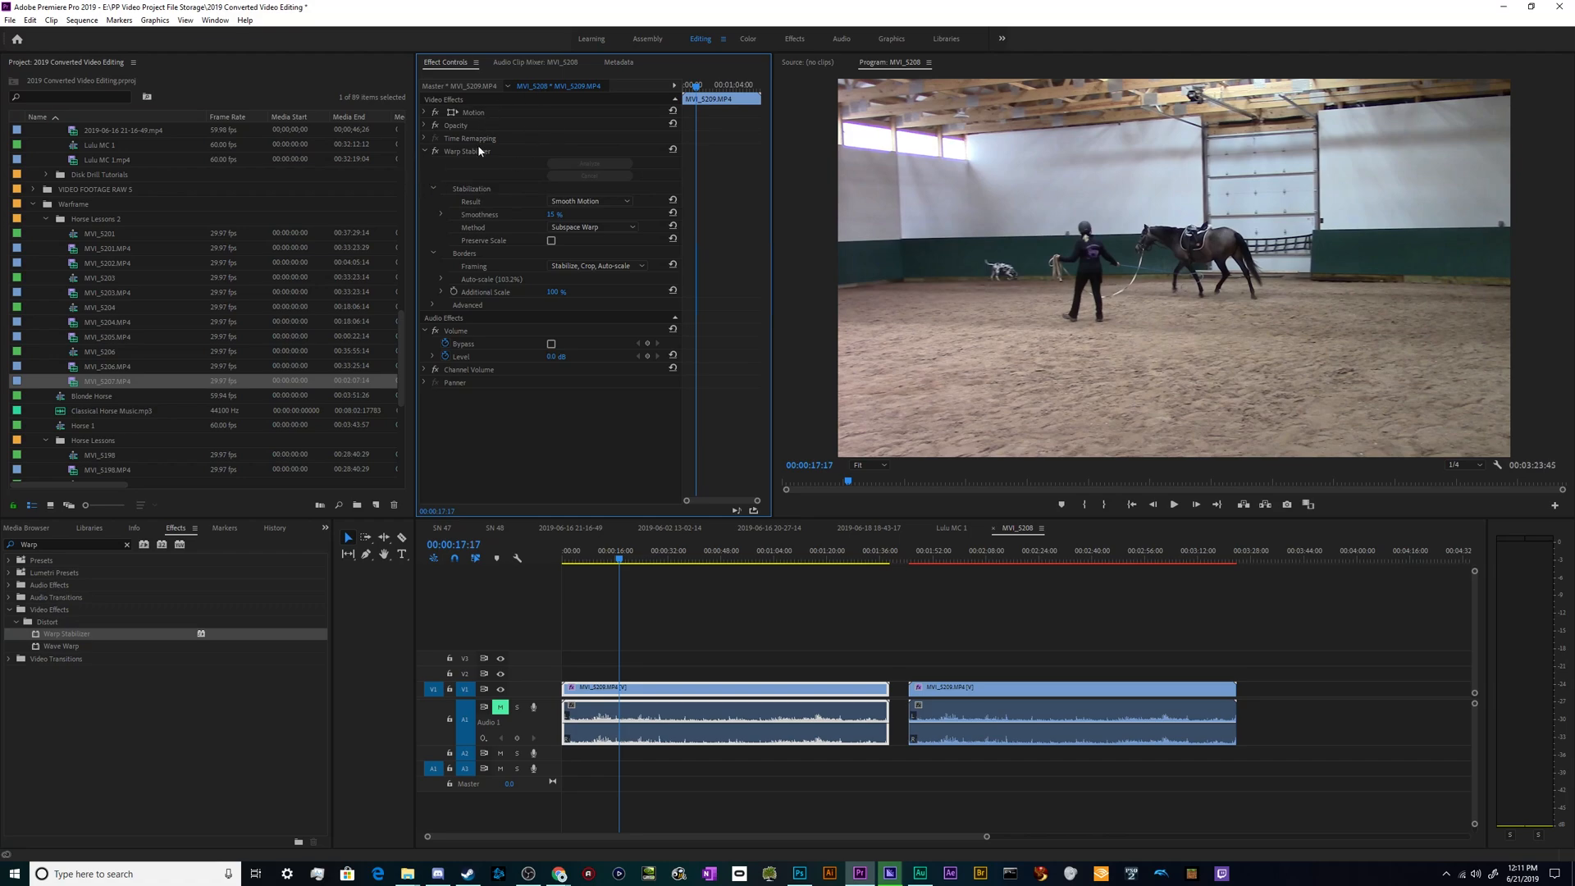
- Review the Result, Method and Framing choices of the first clip's Warp Stabilizer without changing them, and deselect the clip
{"action": "left_click", "coordinate": [541, 150]}
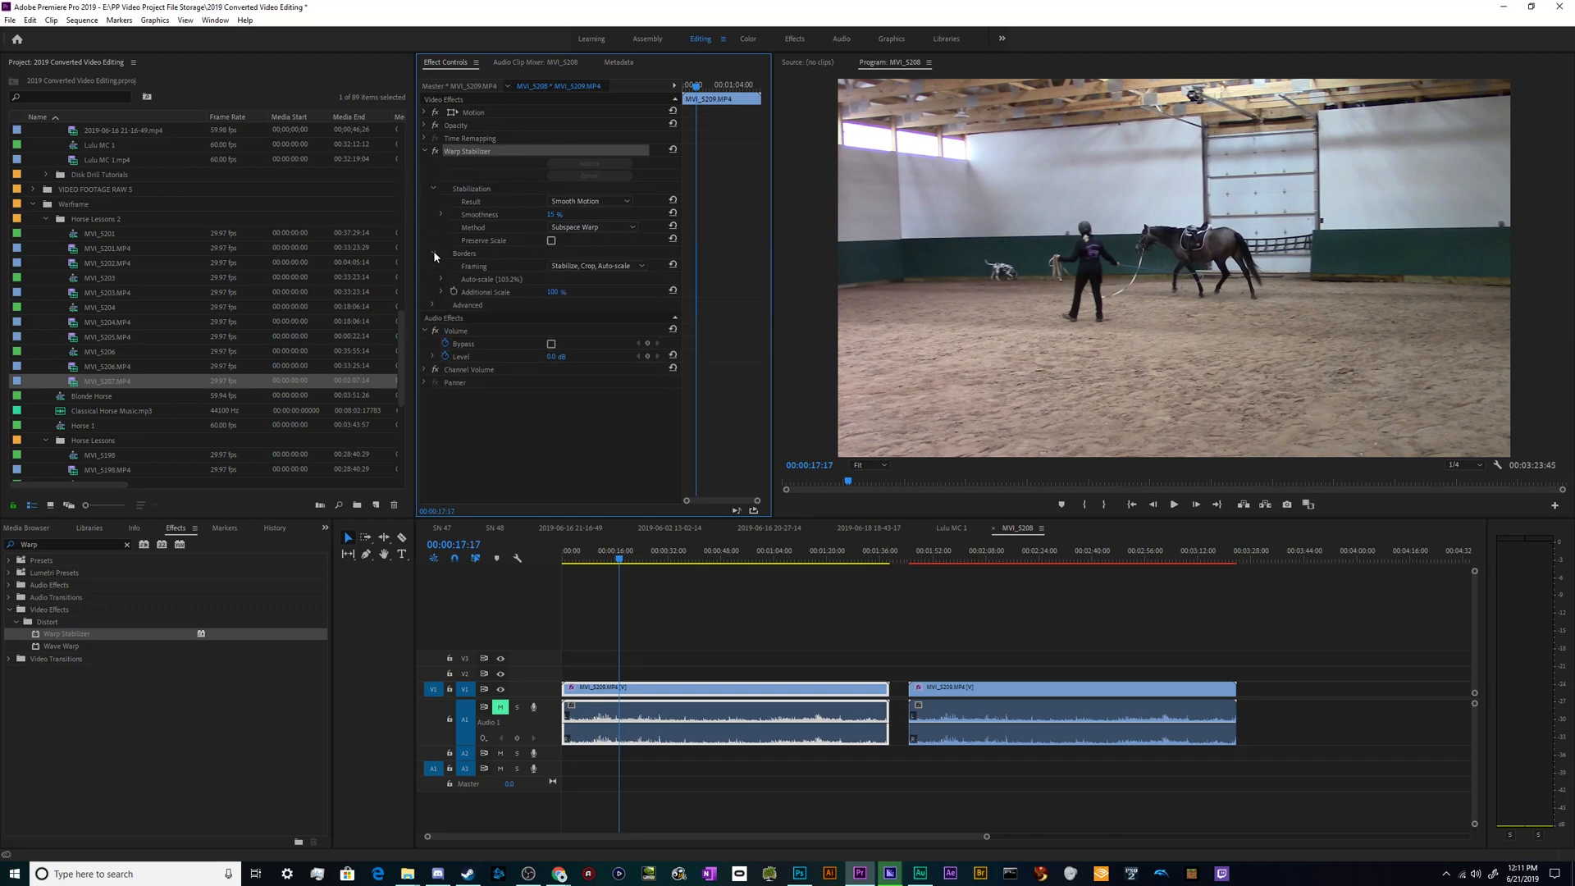
{"action": "left_click", "coordinate": [473, 191]}
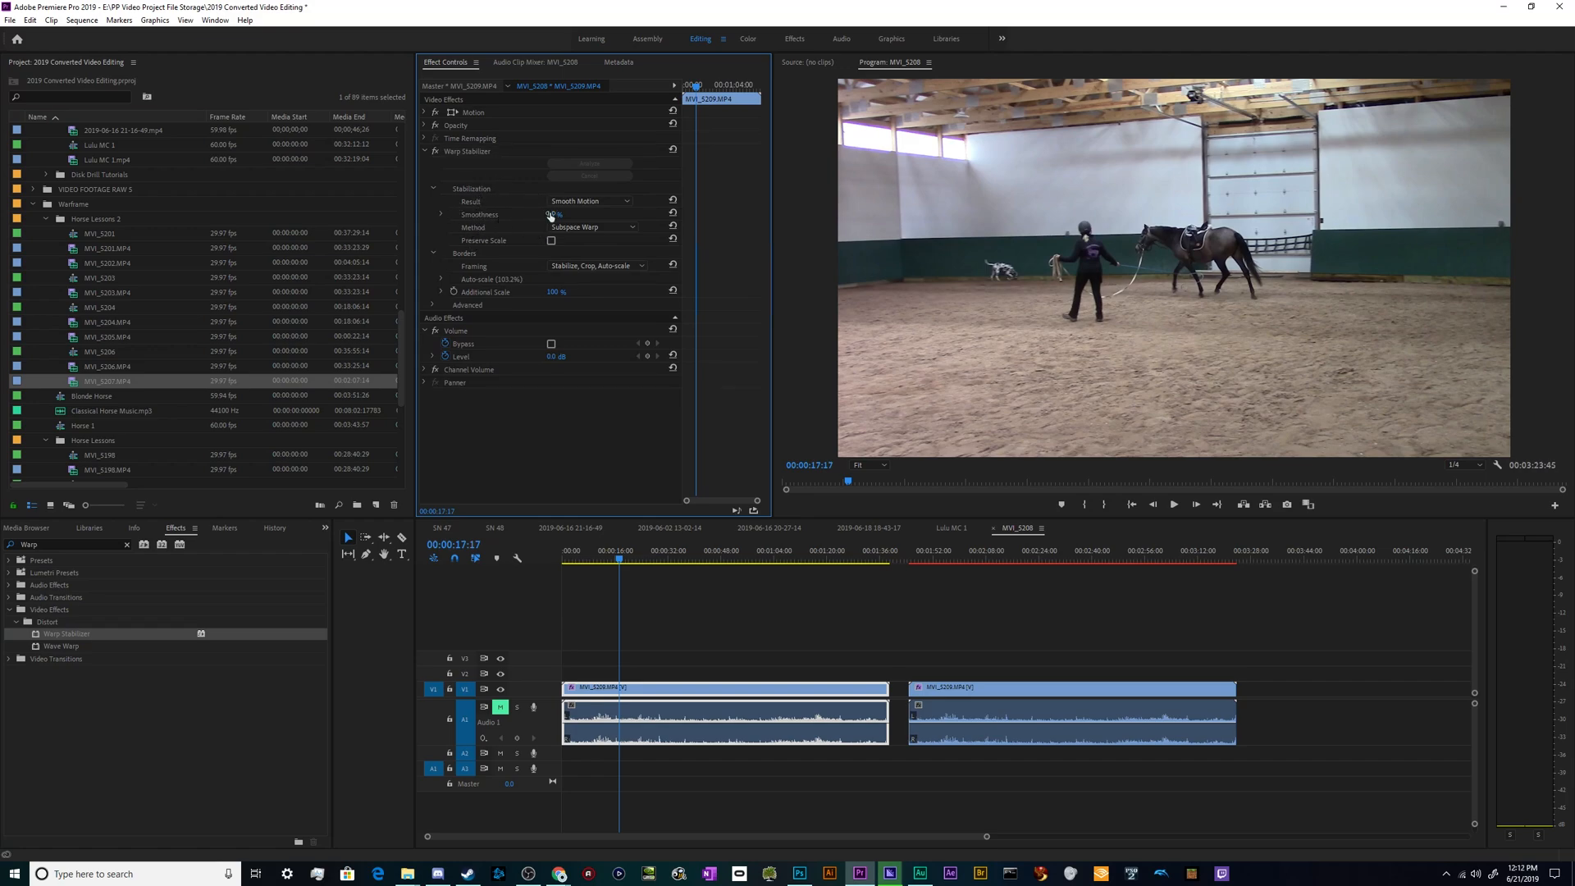
{"action": "left_click", "coordinate": [585, 202]}
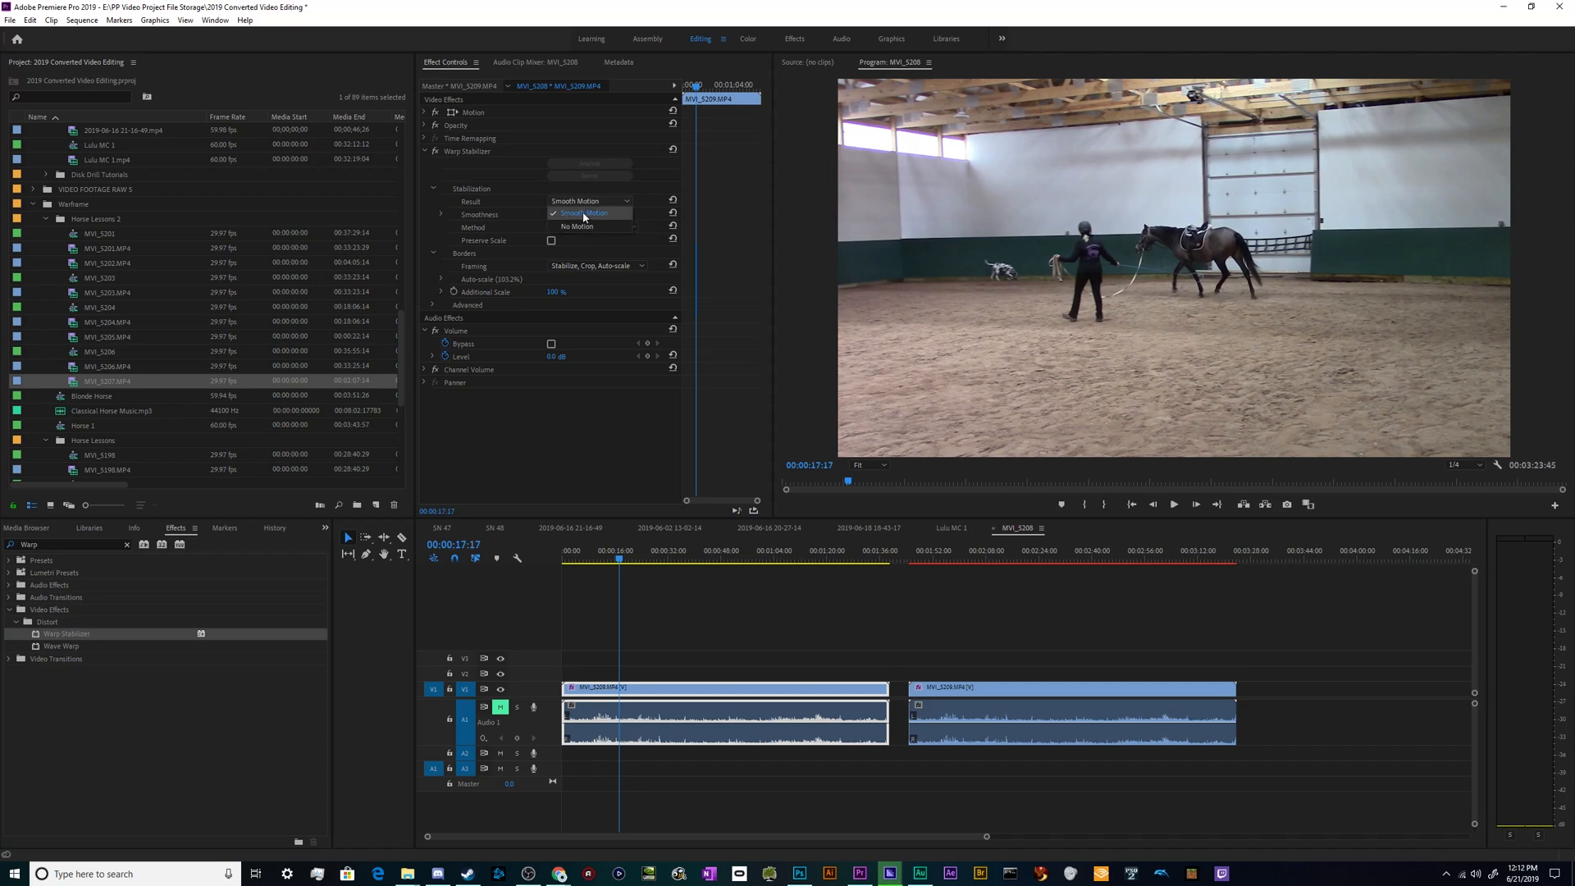
{"action": "left_click", "coordinate": [536, 213]}
{"action": "left_click", "coordinate": [587, 227]}
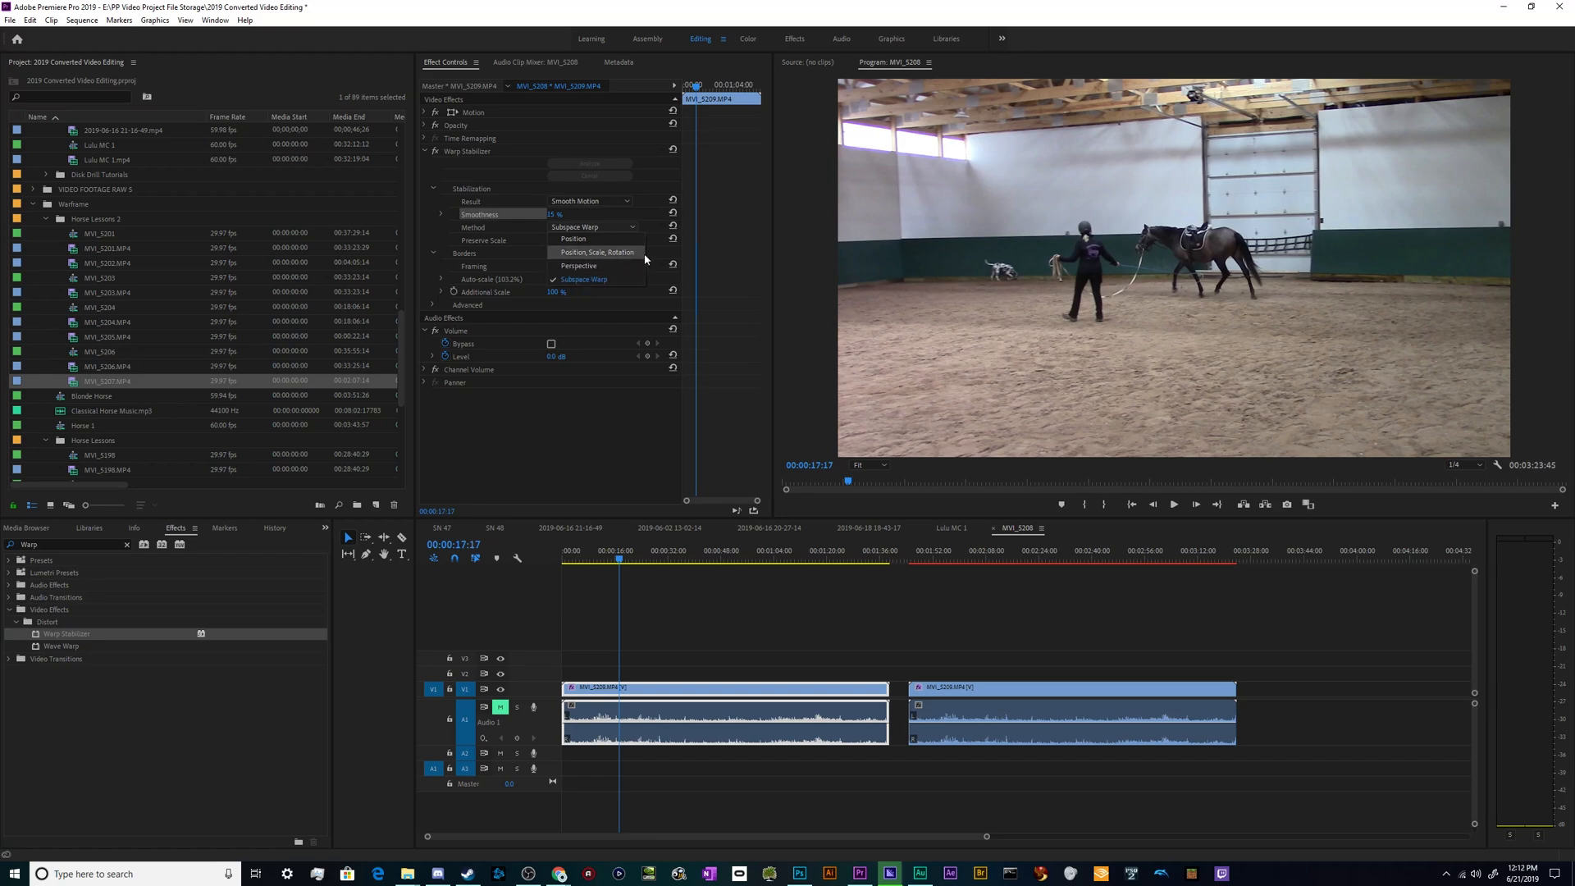
{"action": "left_click", "coordinate": [741, 258]}
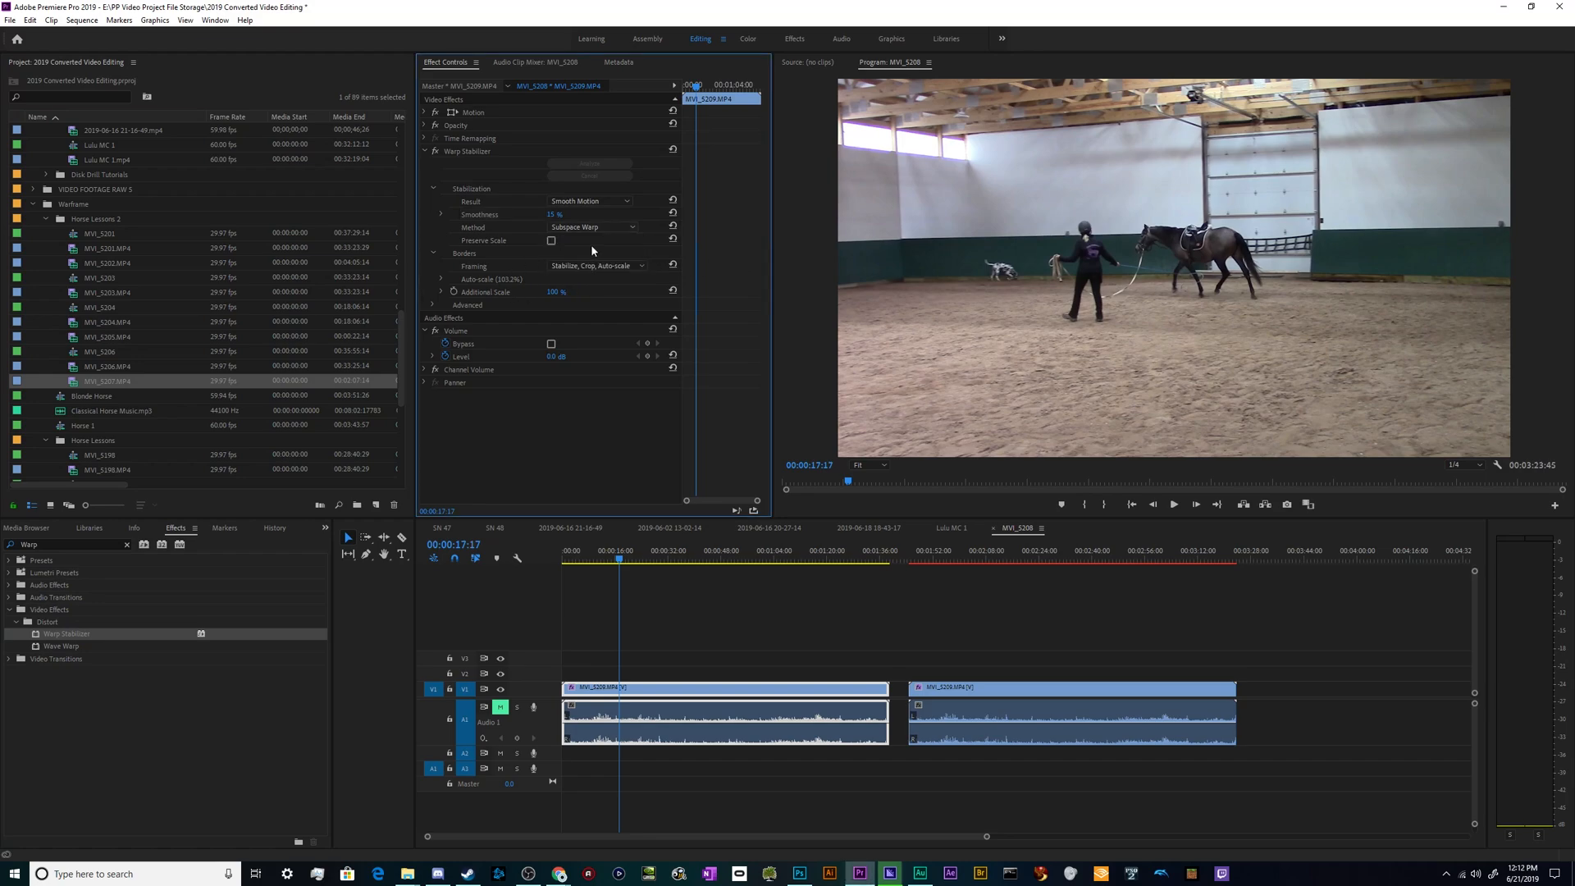
{"action": "left_click", "coordinate": [584, 267]}
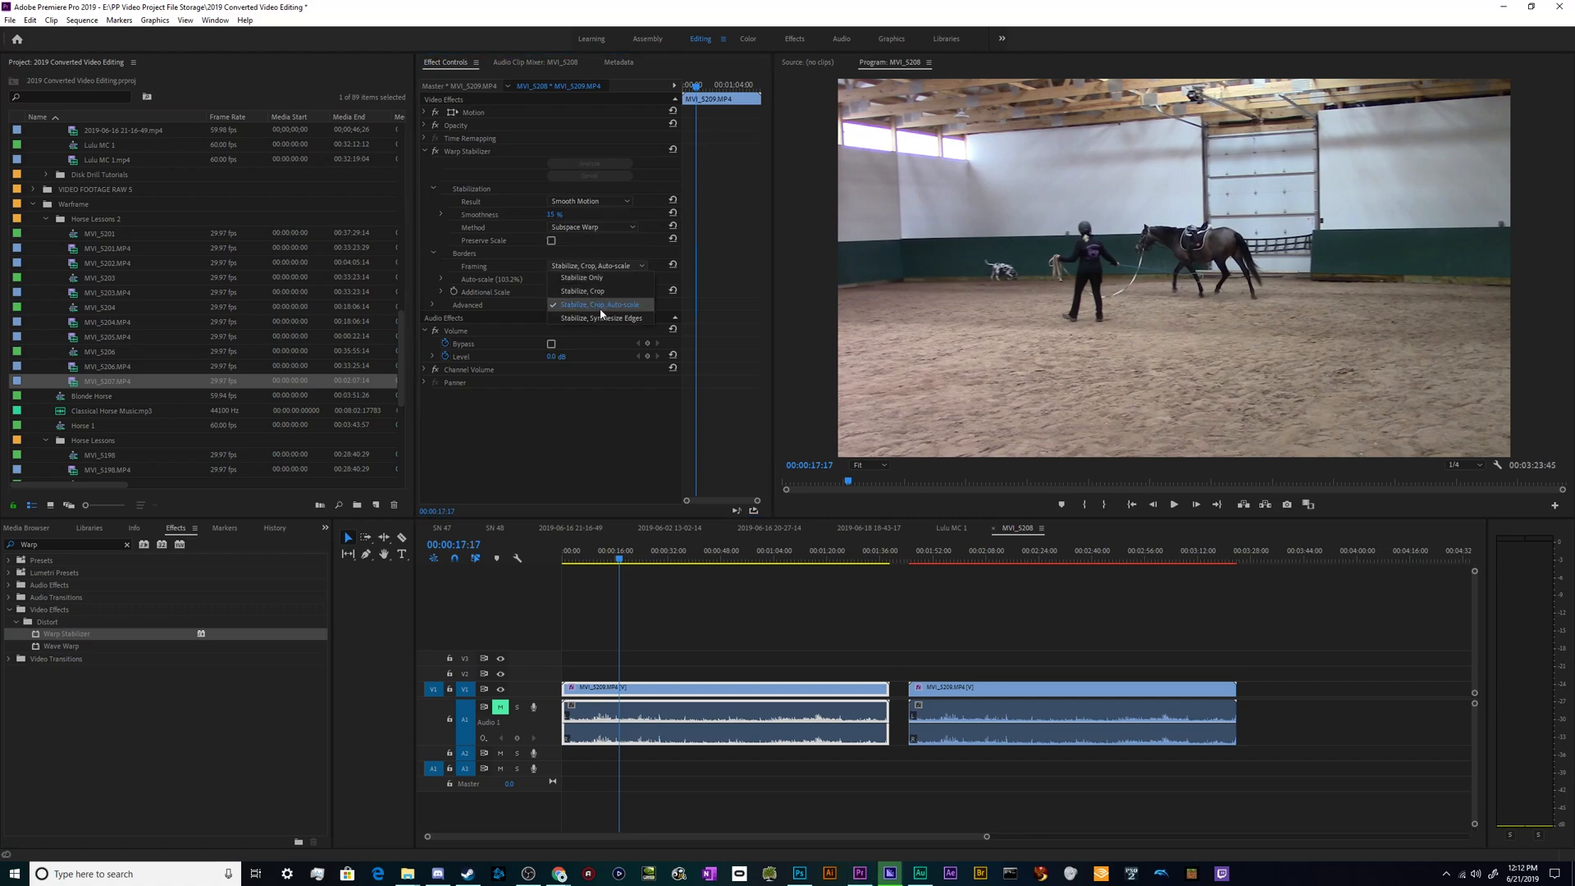
{"action": "left_click", "coordinate": [582, 452]}
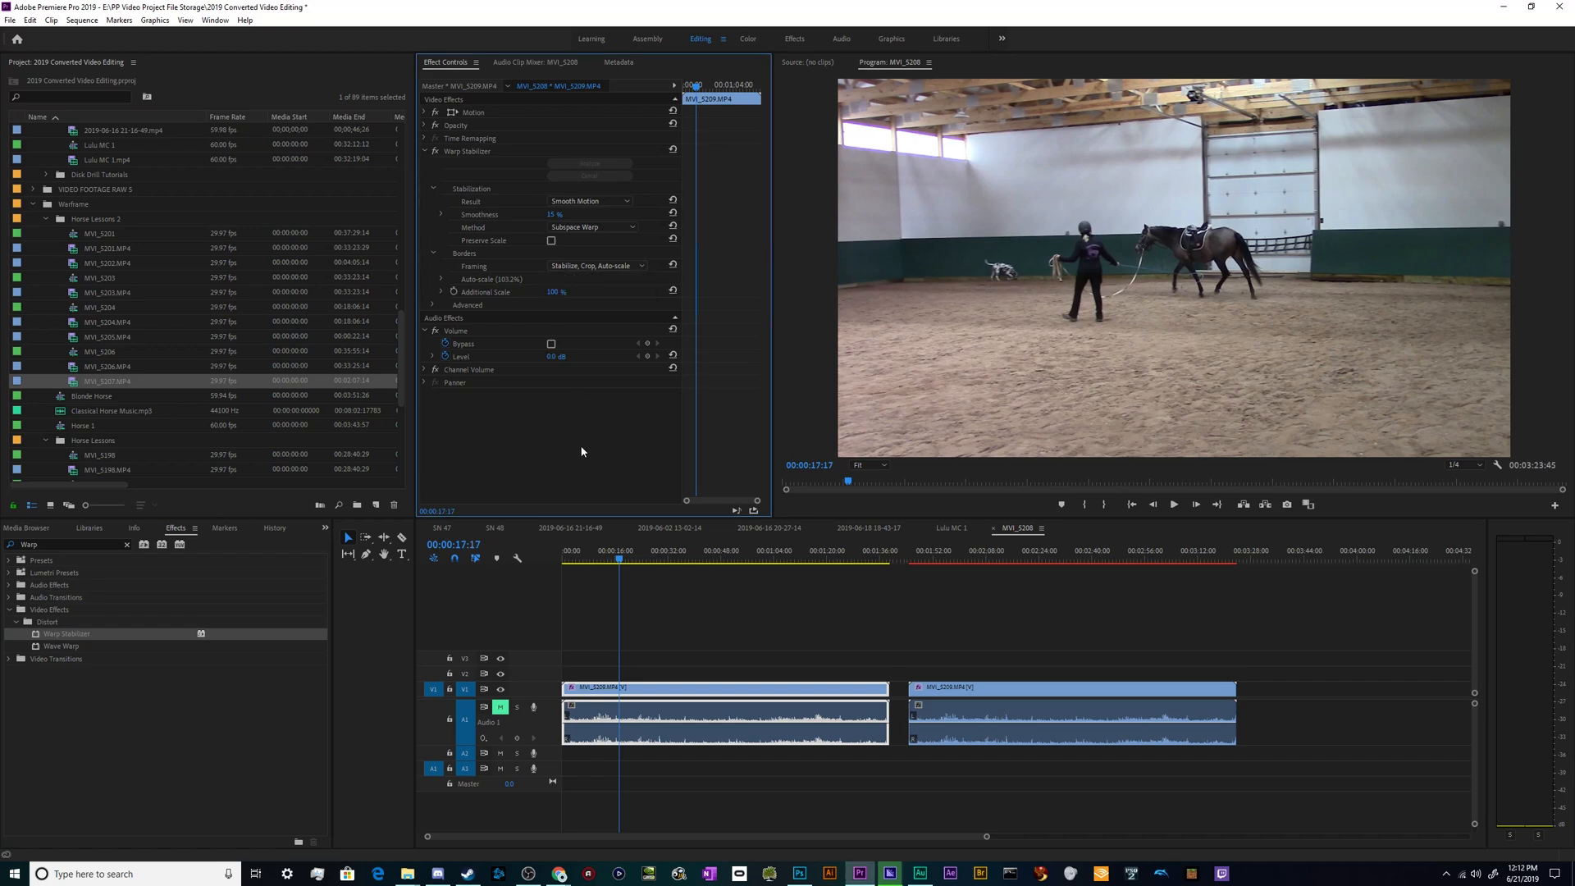
{"action": "left_click", "coordinate": [576, 243]}
{"action": "left_click", "coordinate": [848, 670]}
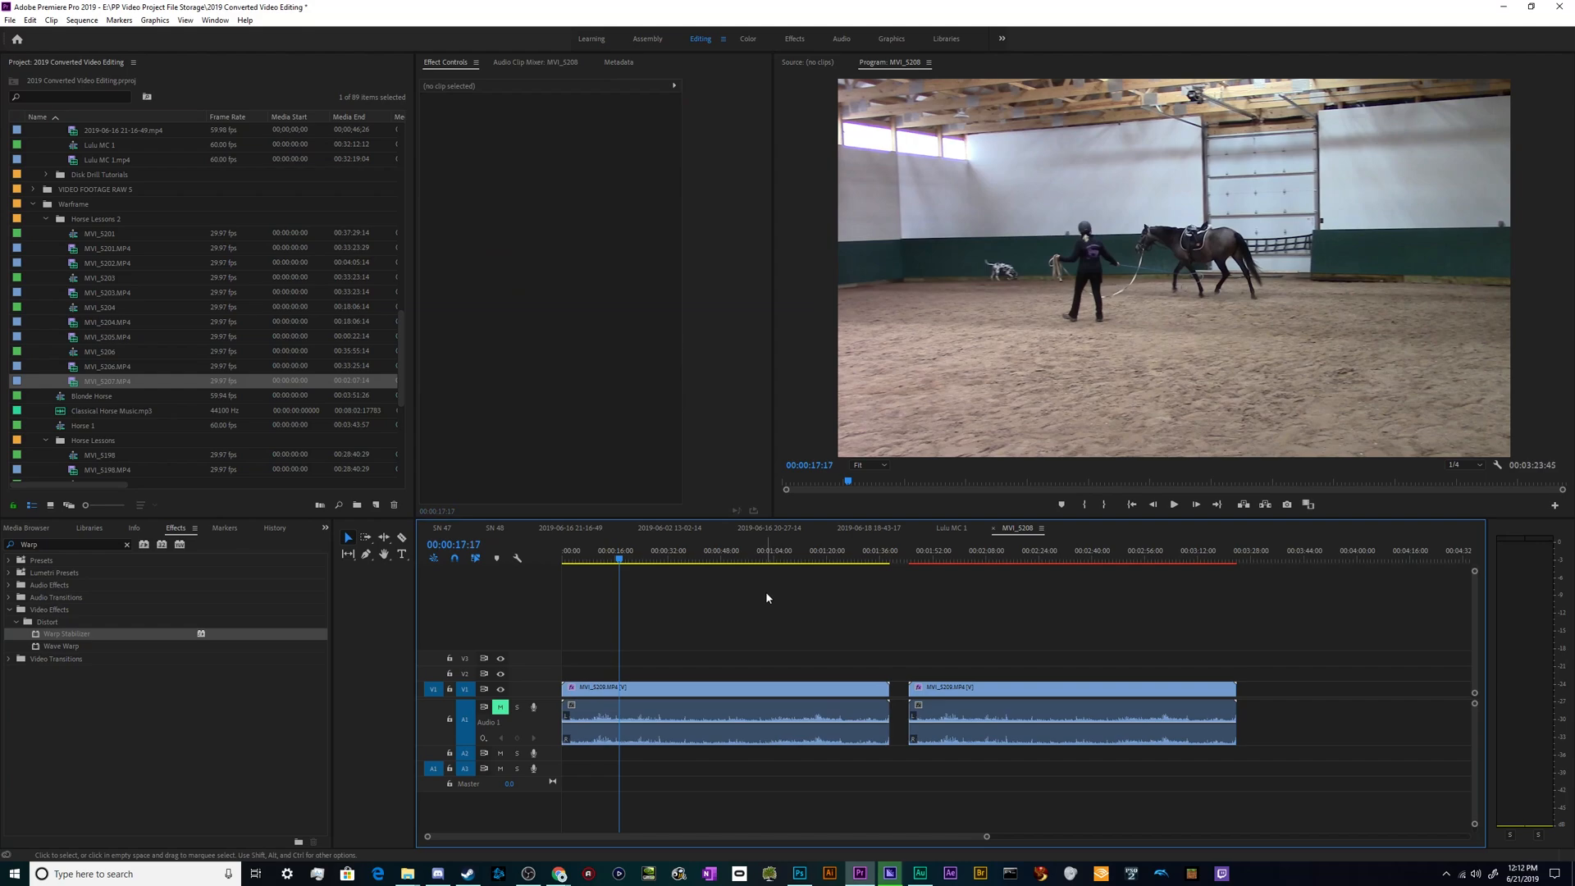